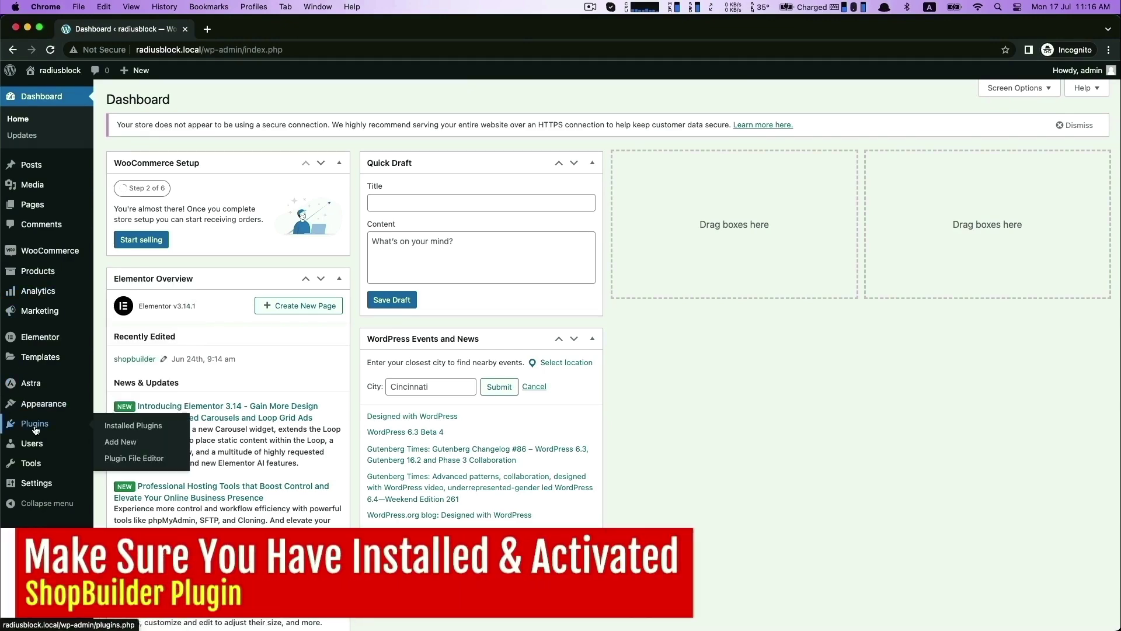
- Search the plugin directory for 'shopbuilder', then install and activate ShopBuilder
{"action": "left_click", "coordinate": [120, 442]}
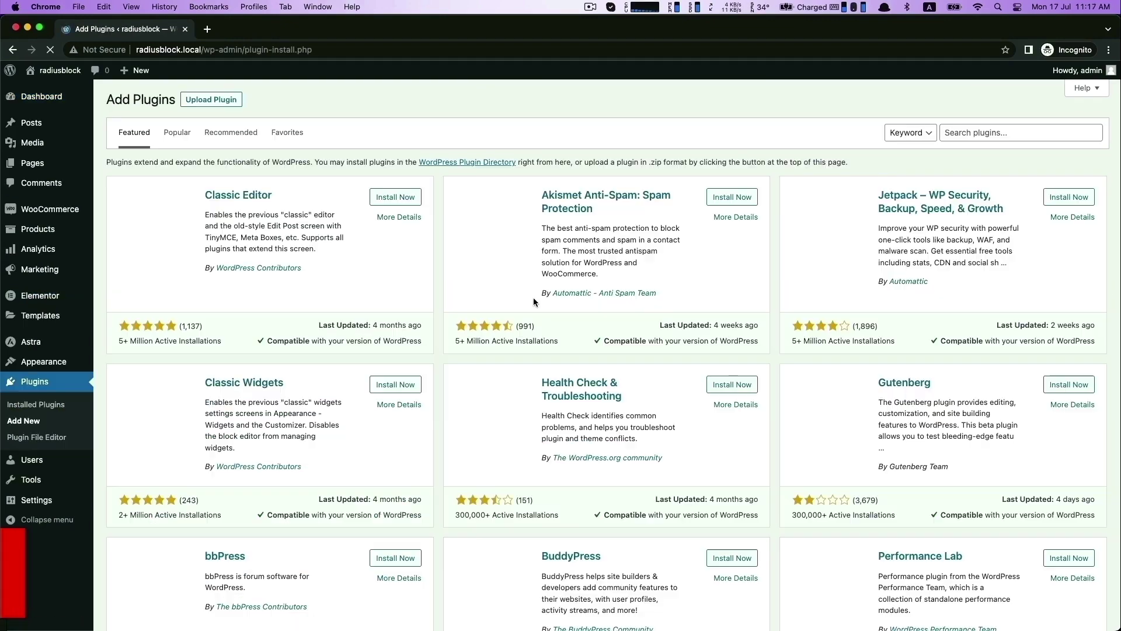
{"action": "left_click", "coordinate": [1019, 132]}
{"action": "type", "text": "shopbuilder"}
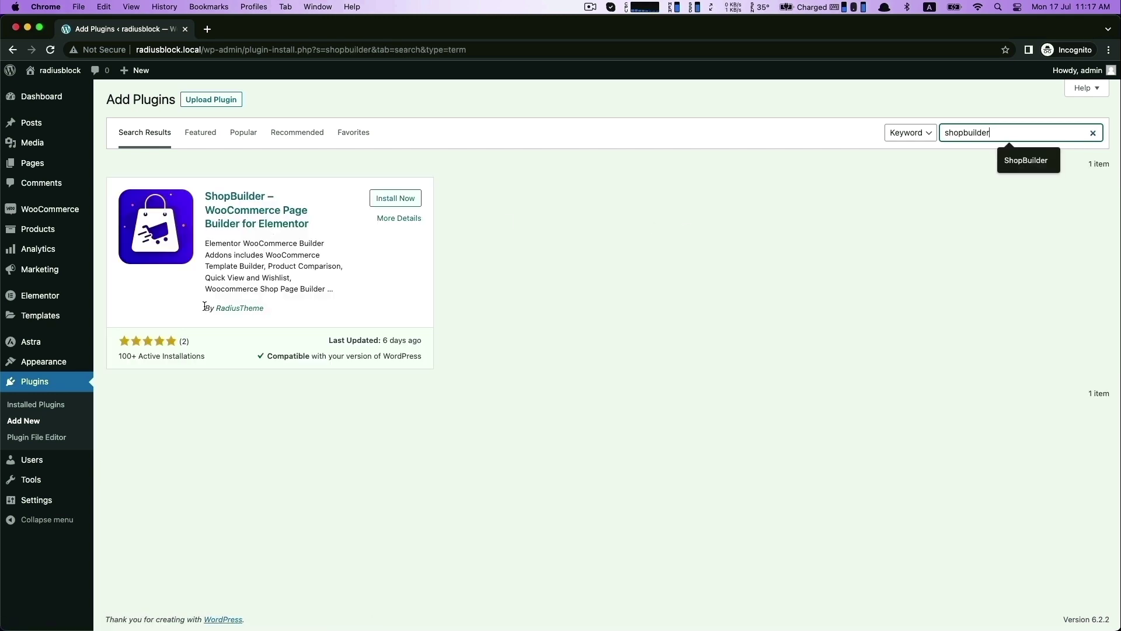
{"action": "left_click_drag", "start_coordinate": [204, 308], "coordinate": [295, 312]}
{"action": "left_click", "coordinate": [388, 199]}
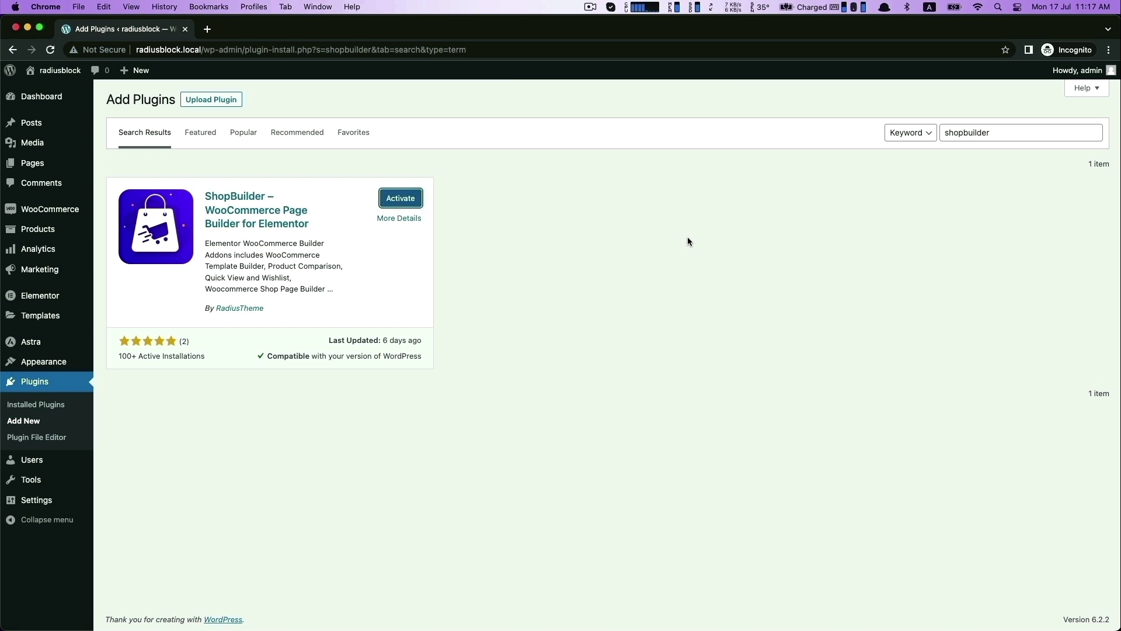
{"action": "left_click", "coordinate": [403, 202]}
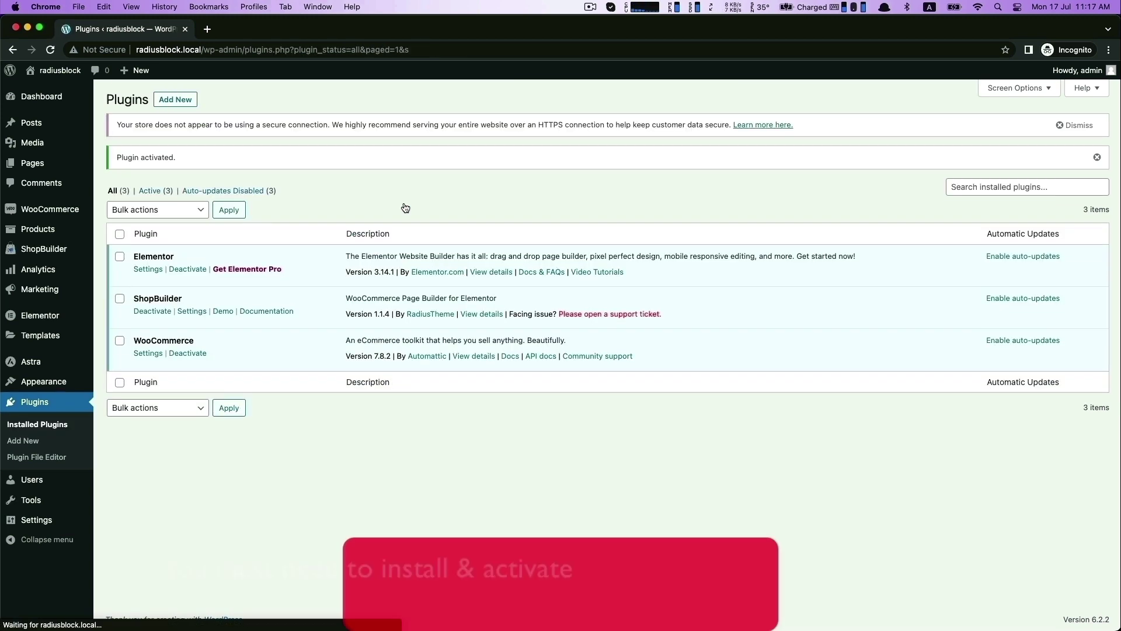
- Point out the required Elementor and WooCommerce plugins, then go to ShopBuilder settings
{"action": "double_click", "coordinate": [150, 256]}
{"action": "left_click", "coordinate": [203, 257]}
{"action": "left_click_drag", "start_coordinate": [134, 340], "coordinate": [219, 340]}
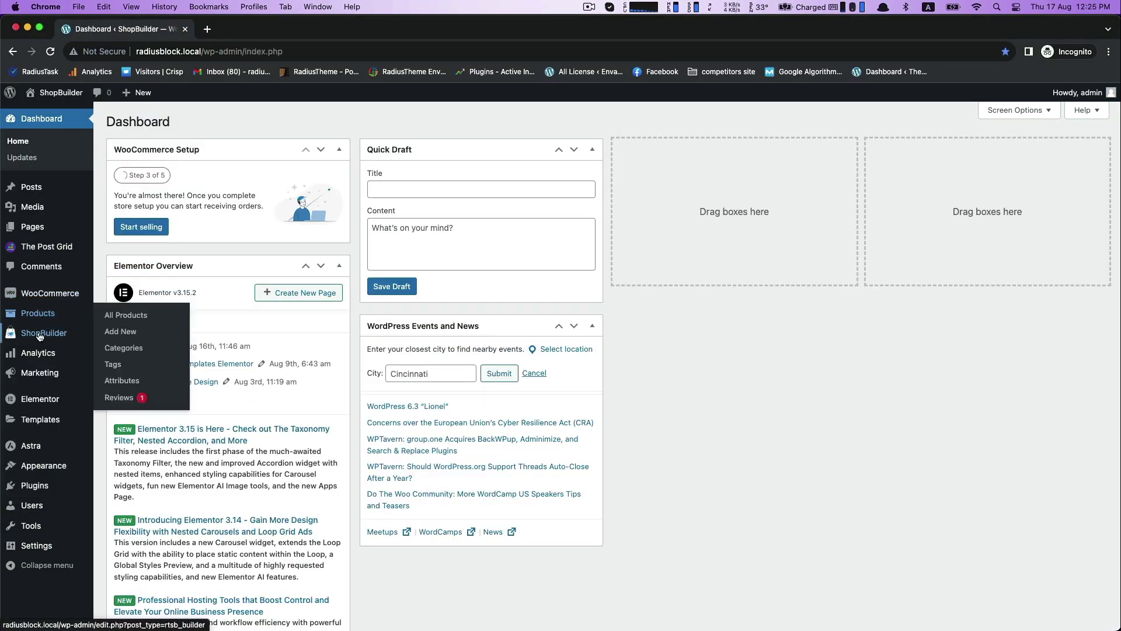
{"action": "mouse_move", "coordinate": [38, 336]}
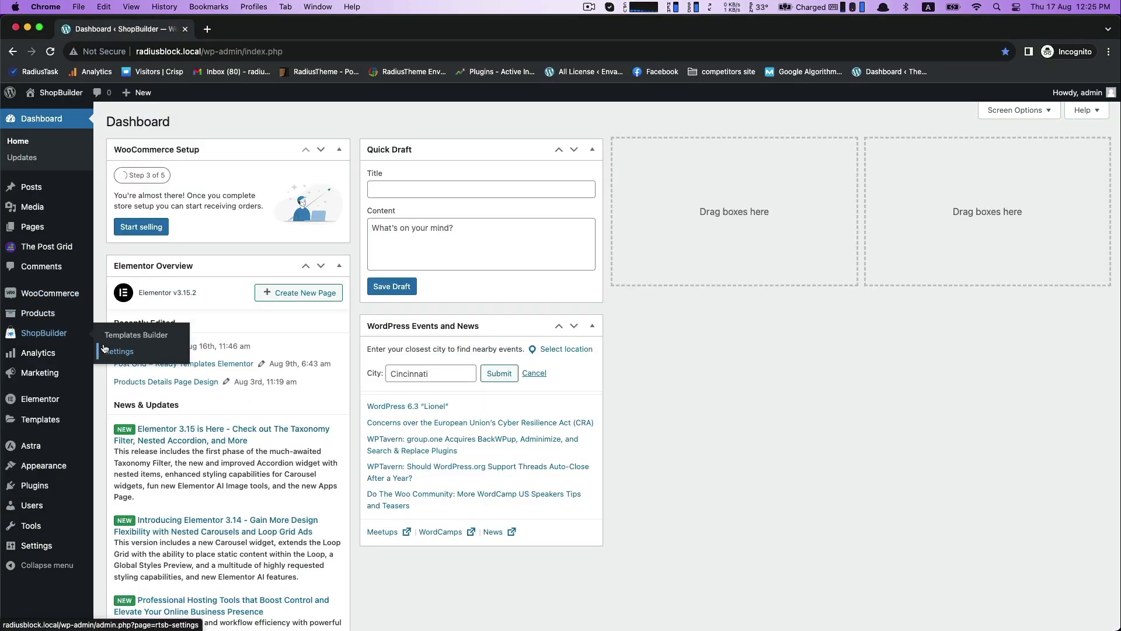
{"action": "left_click", "coordinate": [121, 351]}
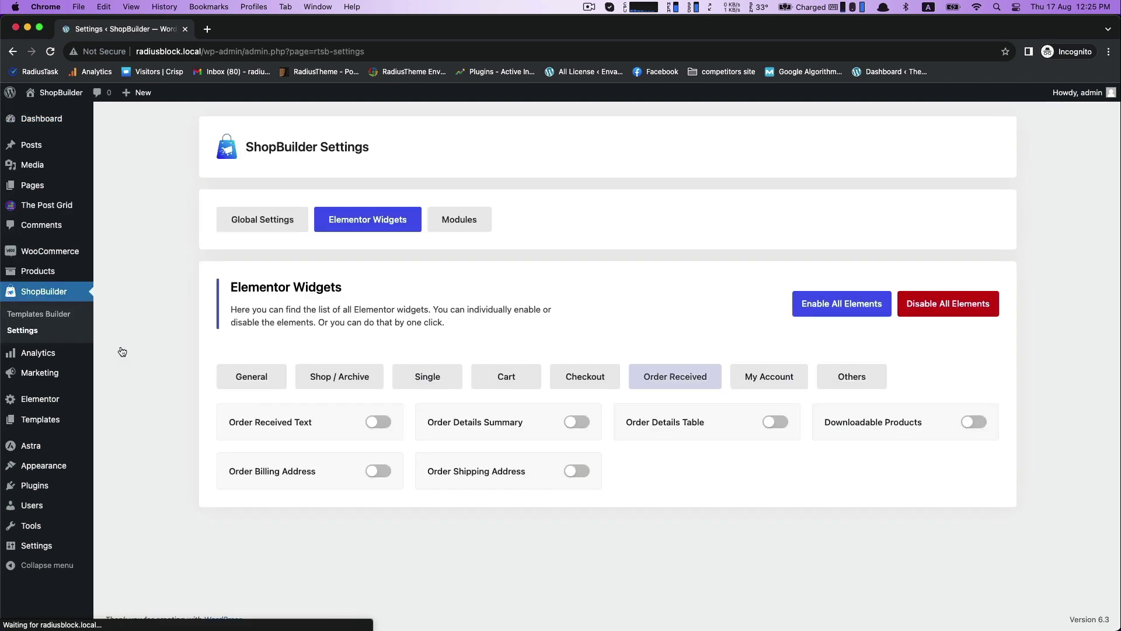
- Enable Order Received Text, Details Summary, Details Table, Downloadable Products, Billing and Shipping Address widgets
{"action": "left_click", "coordinate": [237, 379]}
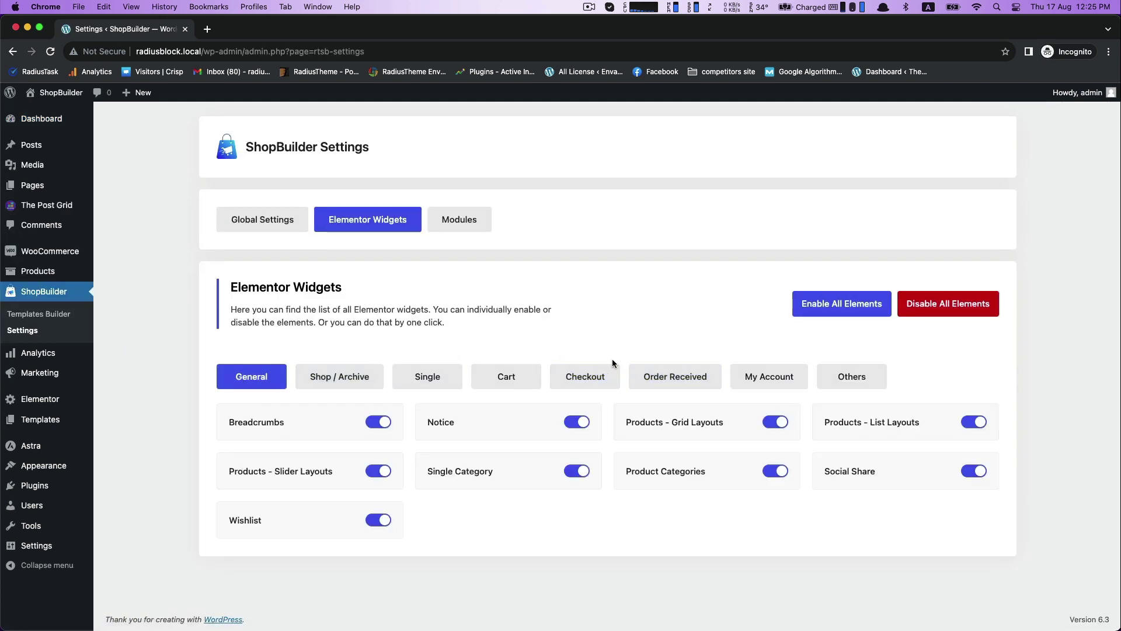
{"action": "left_click", "coordinate": [679, 380]}
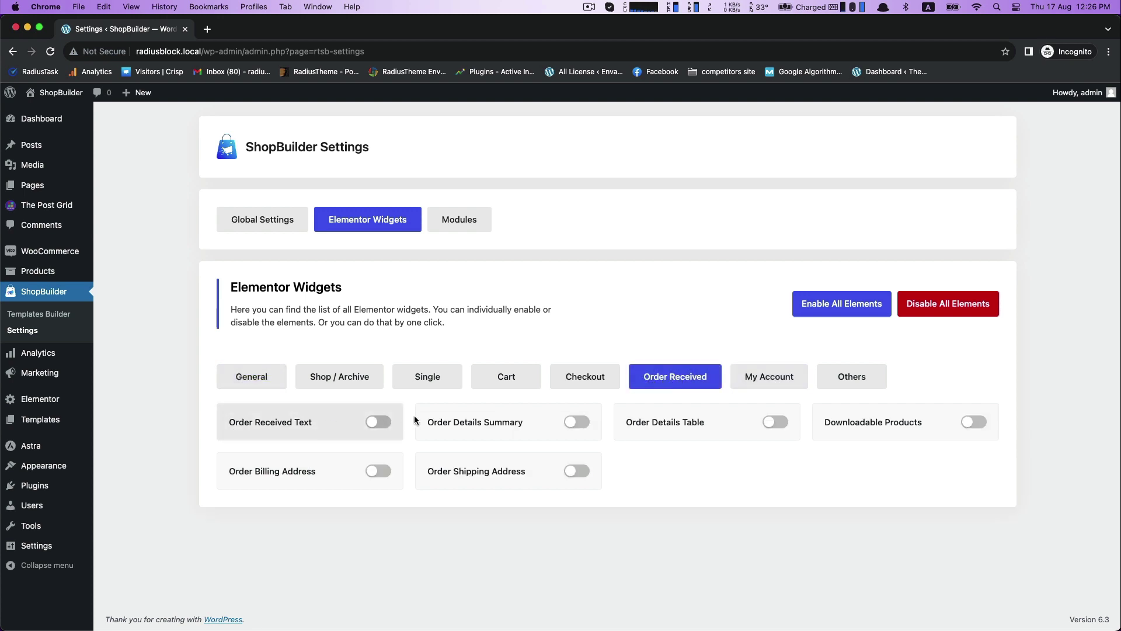
{"action": "left_click", "coordinate": [386, 423]}
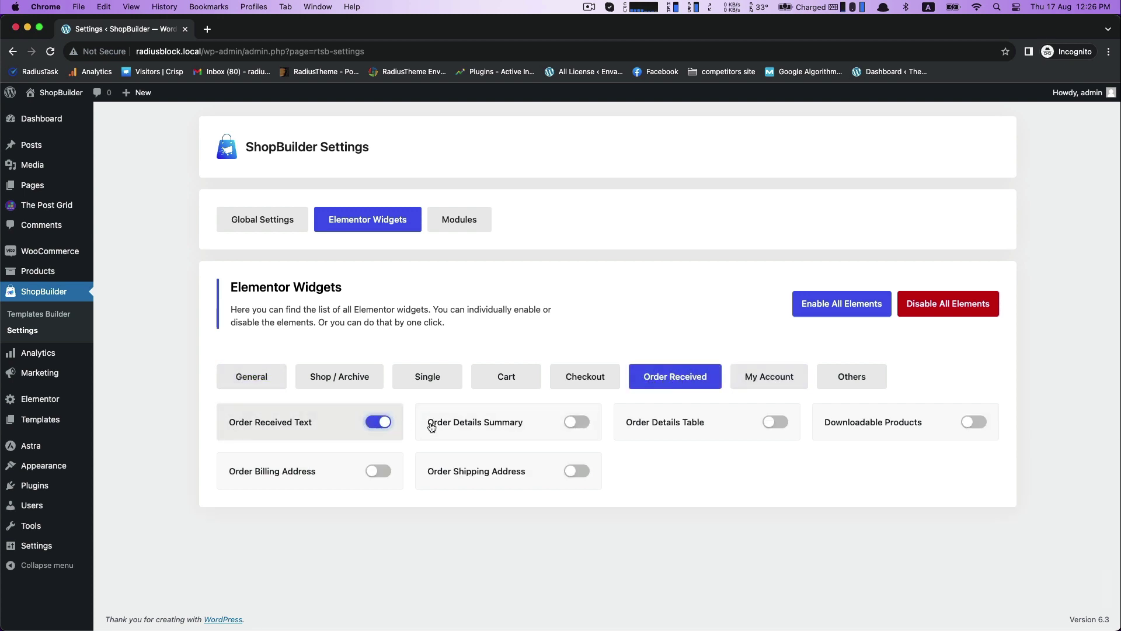
{"action": "left_click", "coordinate": [585, 423]}
{"action": "left_click", "coordinate": [776, 422]}
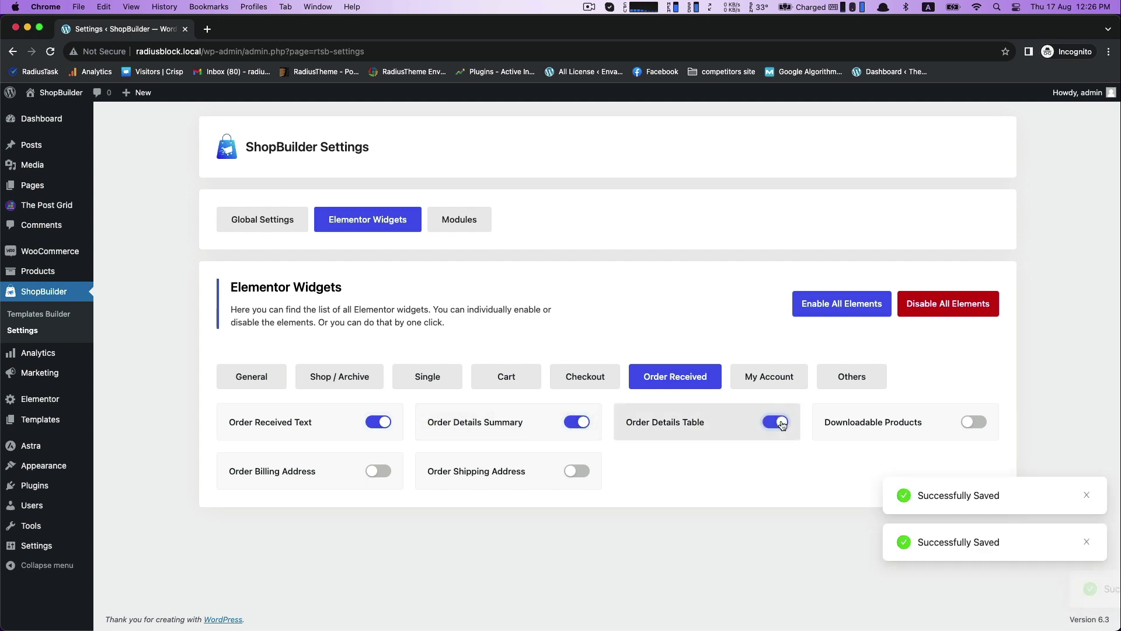
{"action": "left_click", "coordinate": [966, 421]}
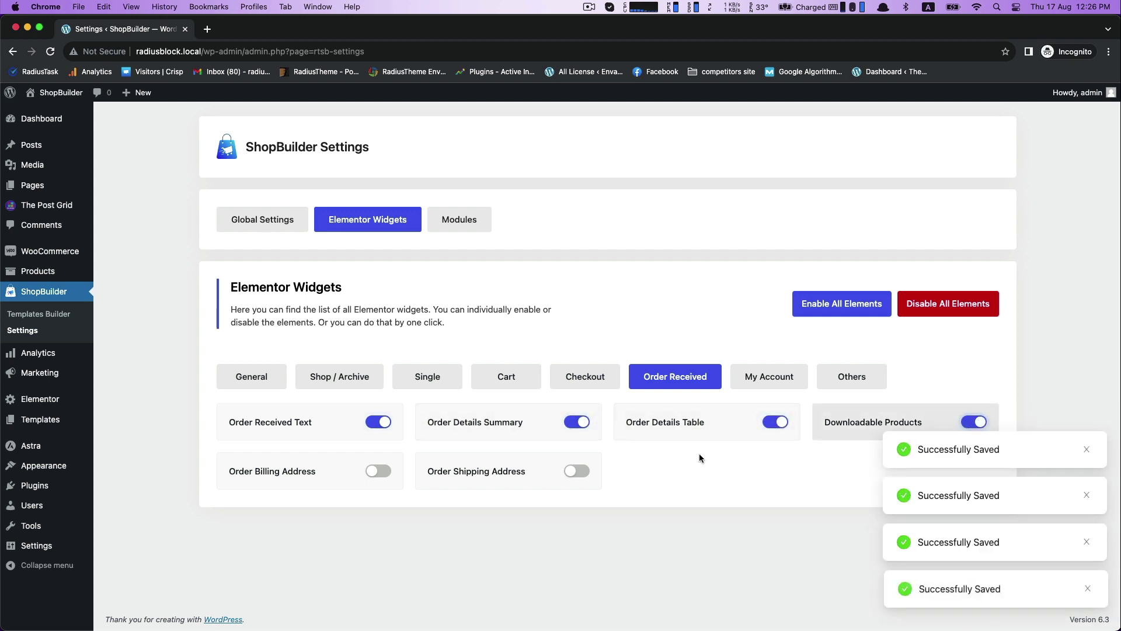
{"action": "left_click", "coordinate": [390, 473]}
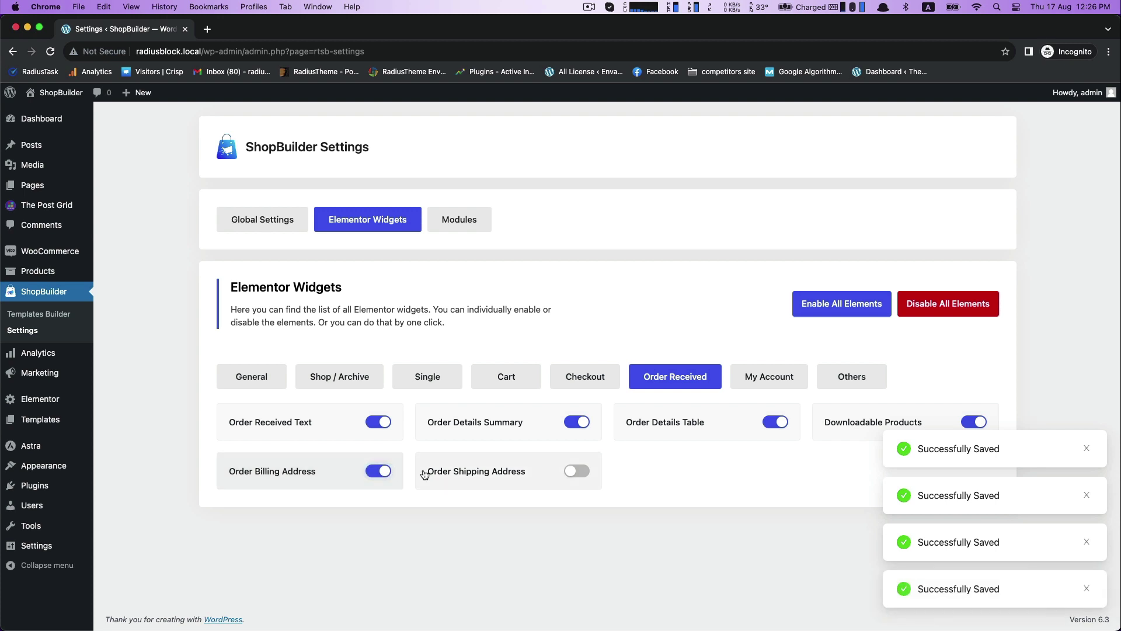
{"action": "left_click", "coordinate": [580, 472]}
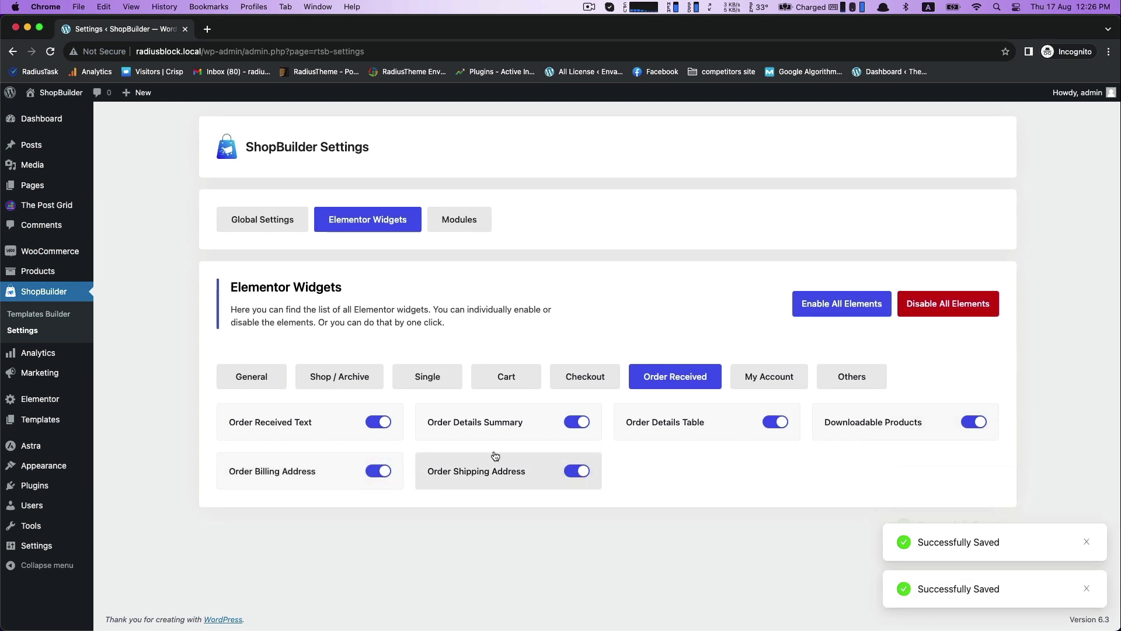
- Create an active Order Received template 'Order Received / Thank You Page' using the blank design
{"action": "left_click", "coordinate": [37, 315]}
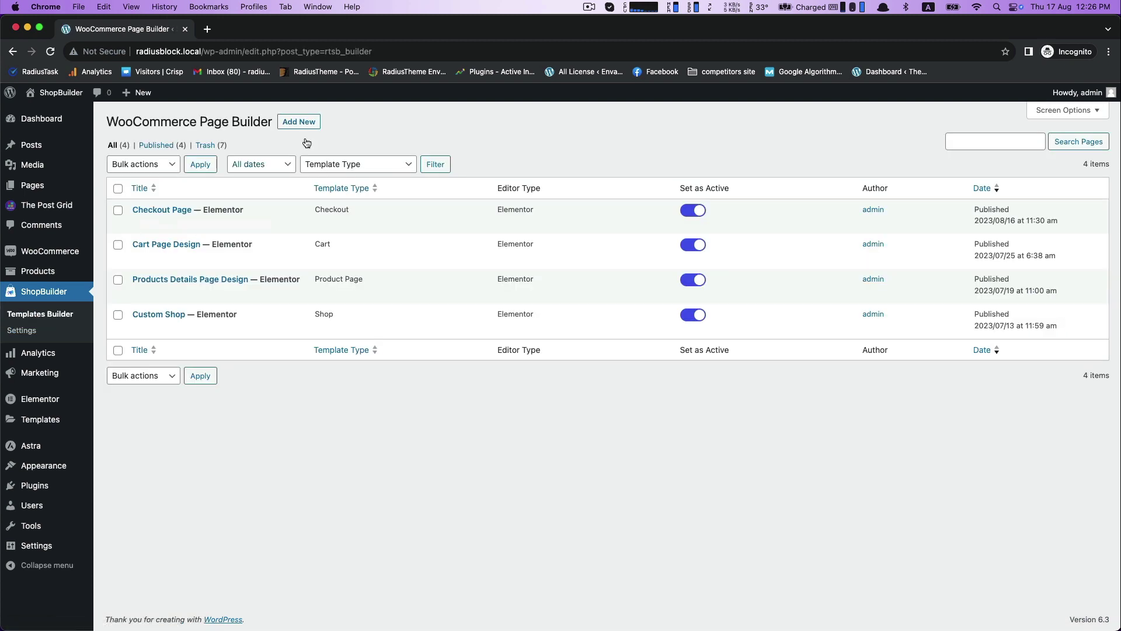
{"action": "left_click", "coordinate": [298, 122]}
{"action": "left_click", "coordinate": [517, 177]}
{"action": "type", "text": "Order Received / Thank You Page"}
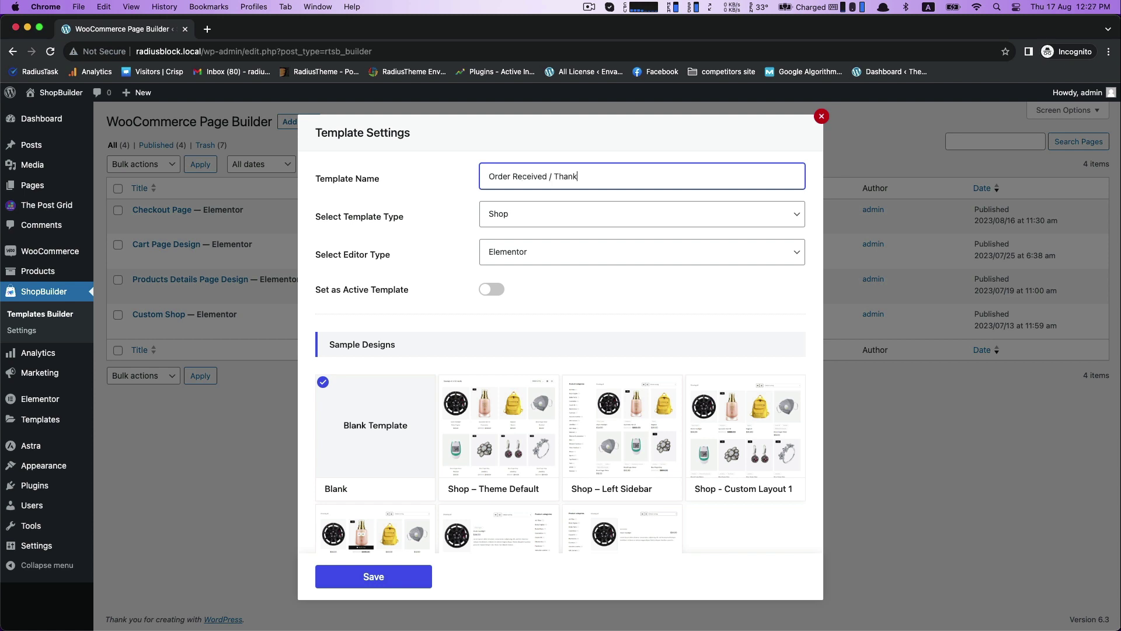
{"action": "left_click", "coordinate": [520, 215]}
{"action": "left_click", "coordinate": [528, 282]}
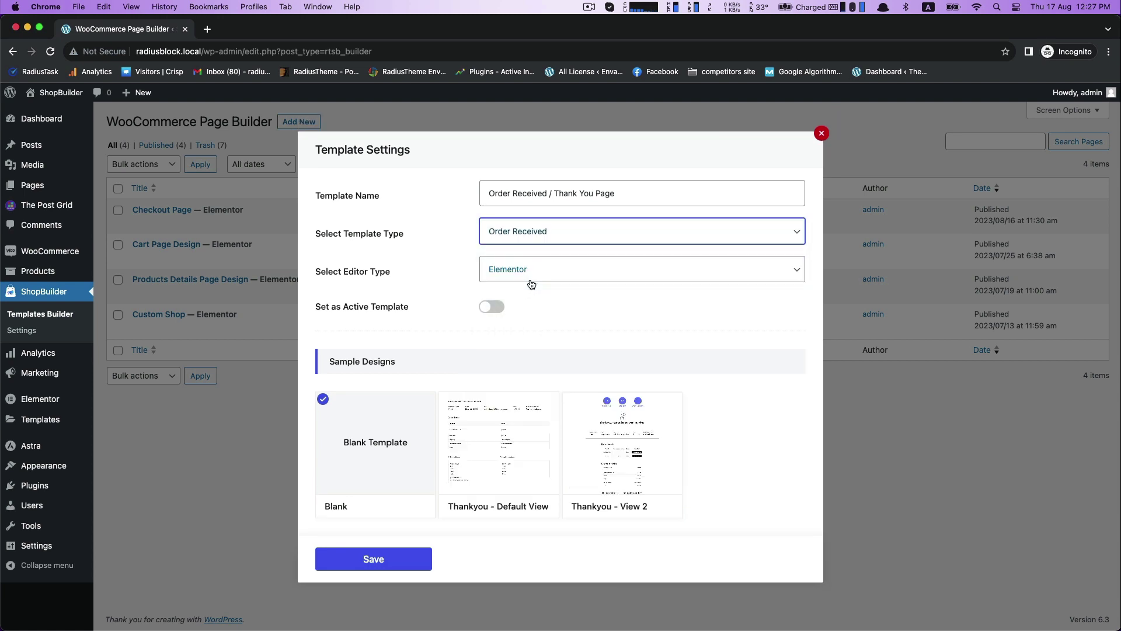
{"action": "left_click", "coordinate": [503, 308]}
{"action": "left_click", "coordinate": [493, 443]}
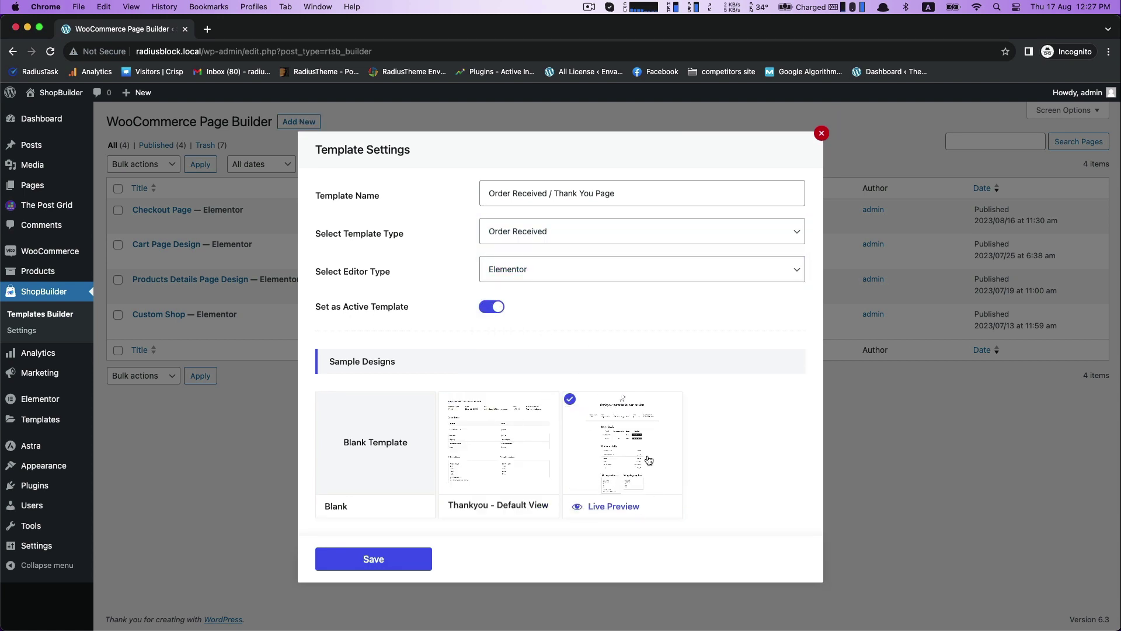
{"action": "left_click", "coordinate": [376, 439]}
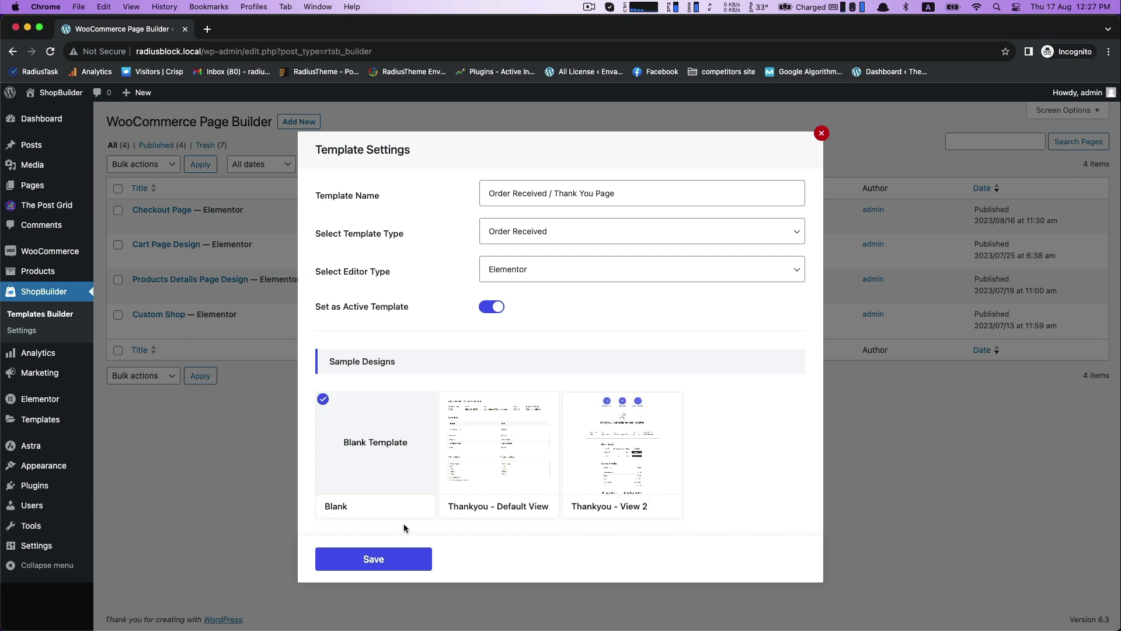
- Save the template and add Breadcrumbs followed by the Order Received Text widget
{"action": "left_click", "coordinate": [373, 559]}
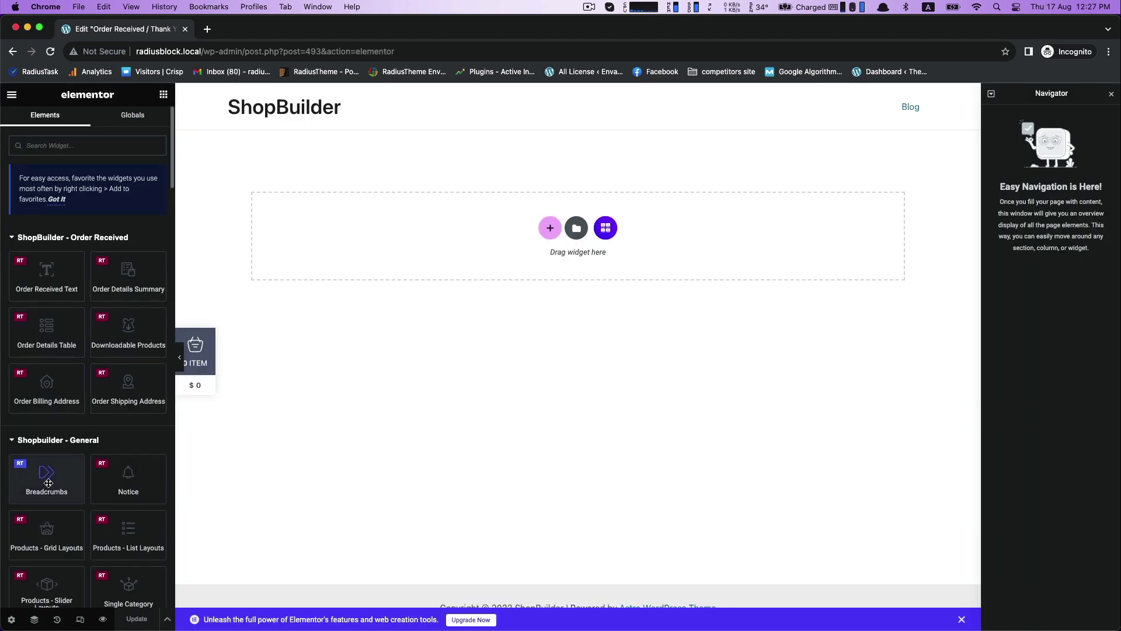
{"action": "left_click_drag", "start_coordinate": [47, 471], "coordinate": [491, 207]}
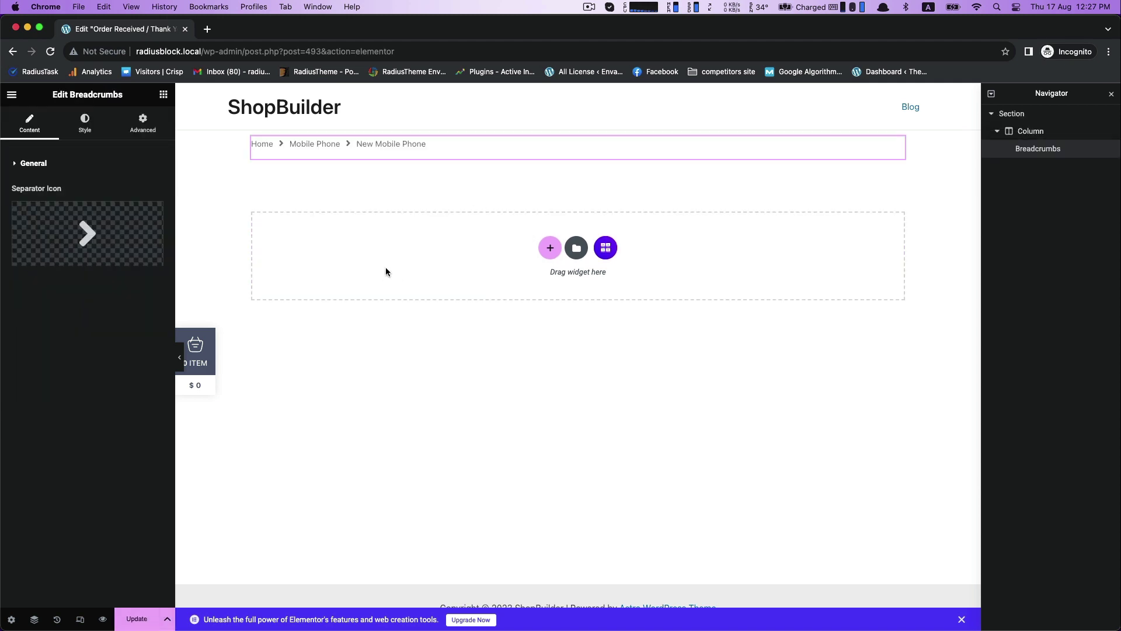
{"action": "left_click", "coordinate": [164, 95]}
{"action": "left_click_drag", "start_coordinate": [48, 275], "coordinate": [472, 240]}
- Make the thank-you text 35 px, bold and centered
{"action": "left_click", "coordinate": [85, 124]}
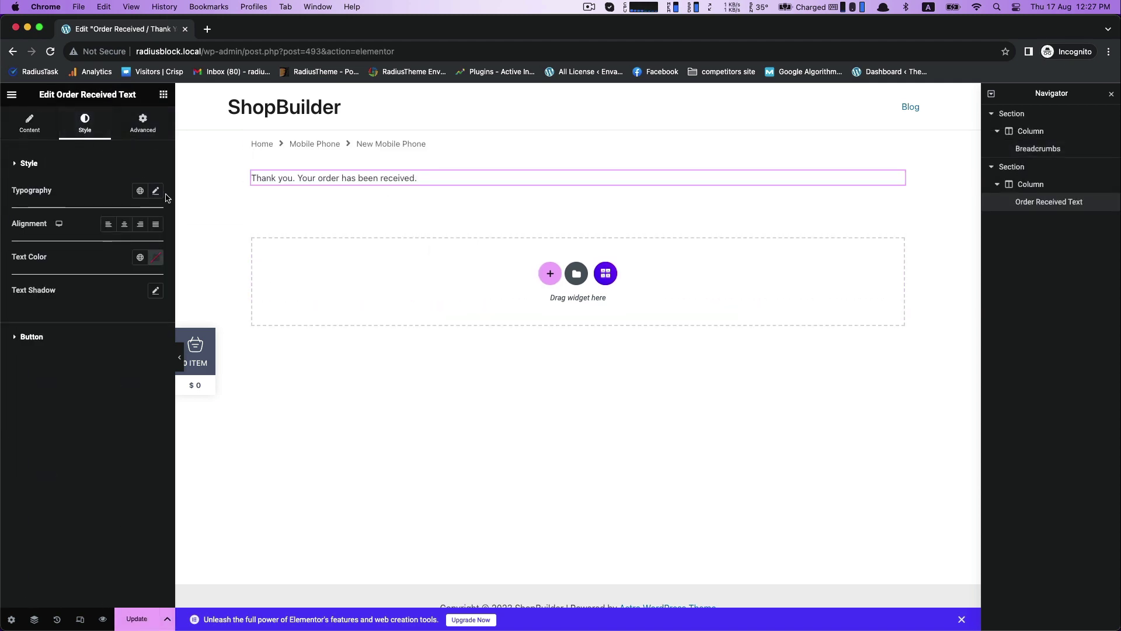
{"action": "left_click", "coordinate": [156, 191]}
{"action": "left_click_drag", "start_coordinate": [20, 283], "coordinate": [37, 283]}
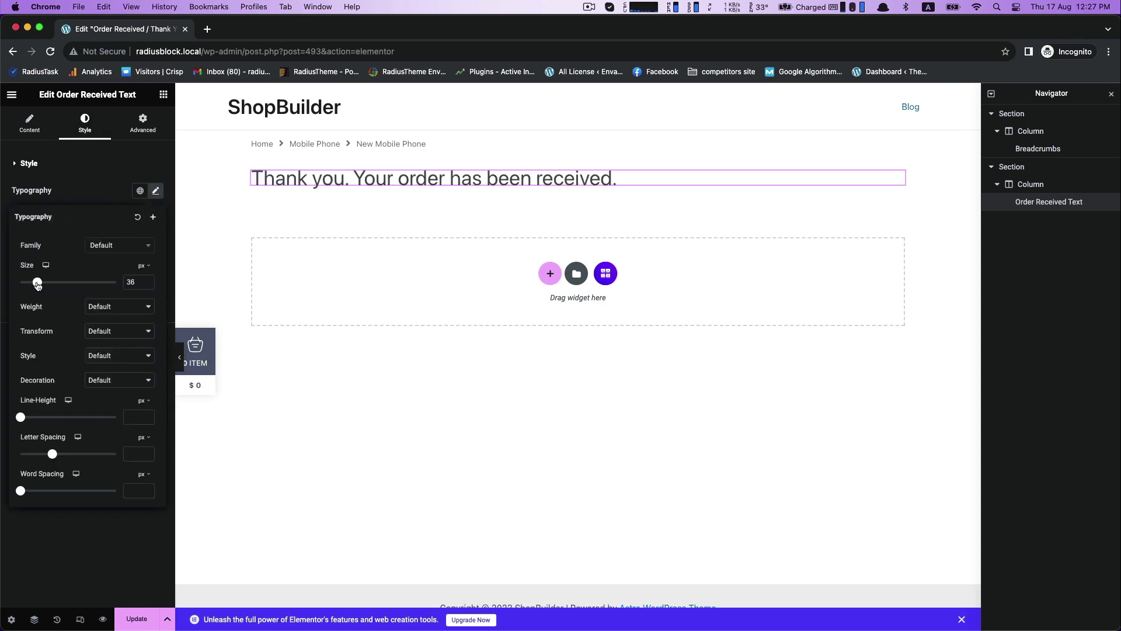
{"action": "left_click", "coordinate": [149, 286]}
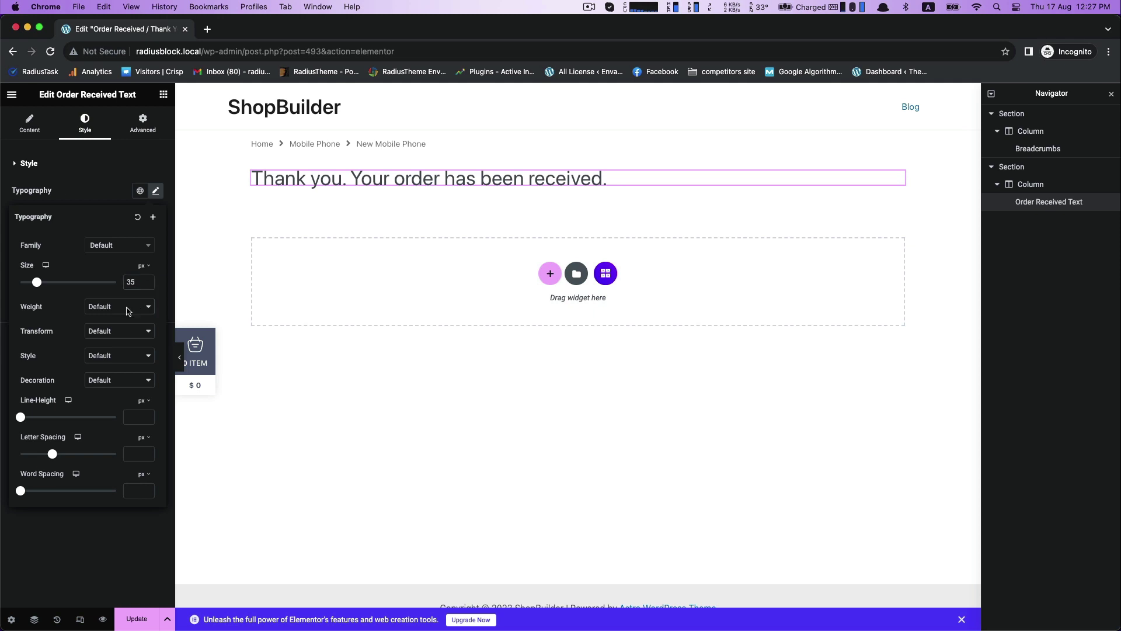
{"action": "left_click", "coordinate": [143, 310]}
{"action": "left_click", "coordinate": [121, 271]}
{"action": "left_click", "coordinate": [90, 162]}
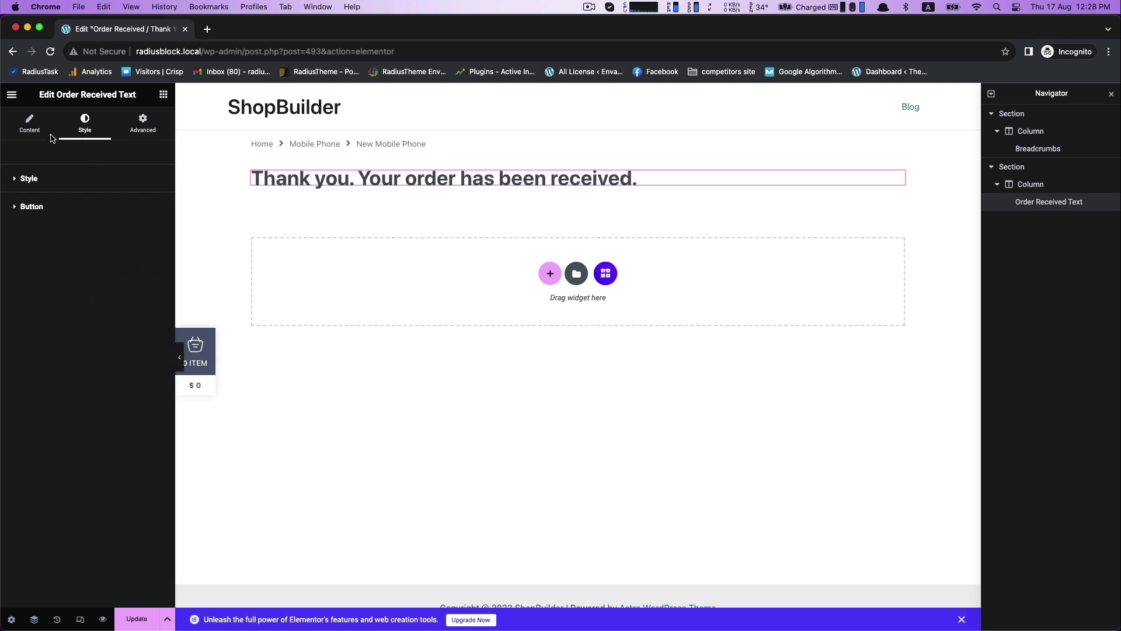
{"action": "left_click", "coordinate": [29, 122]}
{"action": "left_click", "coordinate": [85, 122]}
{"action": "left_click", "coordinate": [125, 224]}
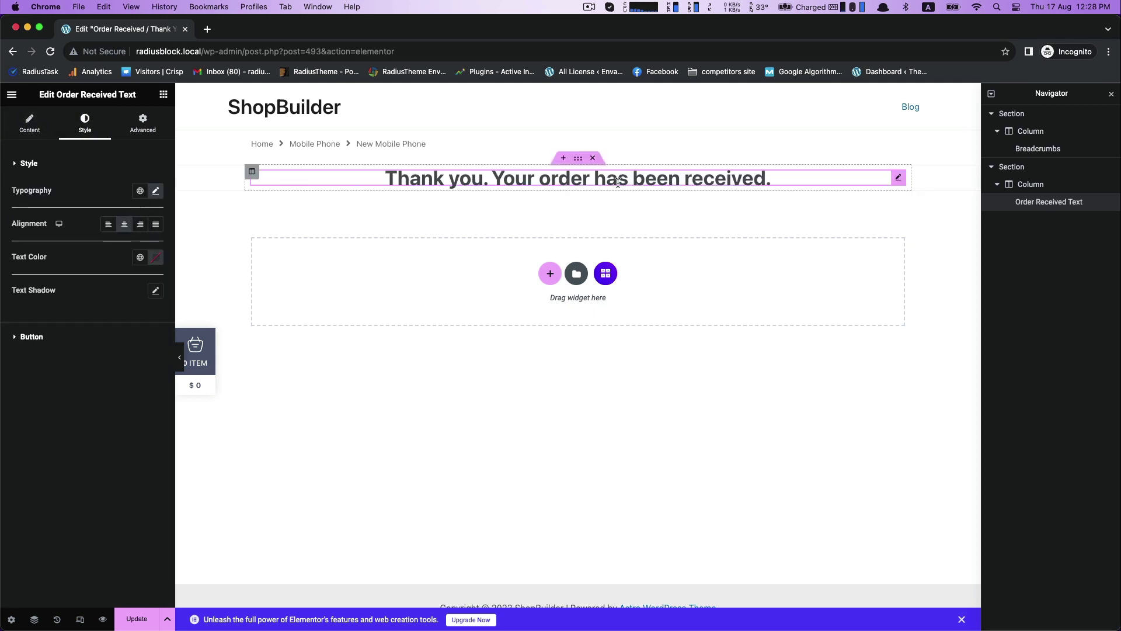
- Colour the thank-you text maroon #7A2626 and copy that hex value
{"action": "left_click", "coordinate": [156, 257]}
{"action": "left_click", "coordinate": [188, 336]}
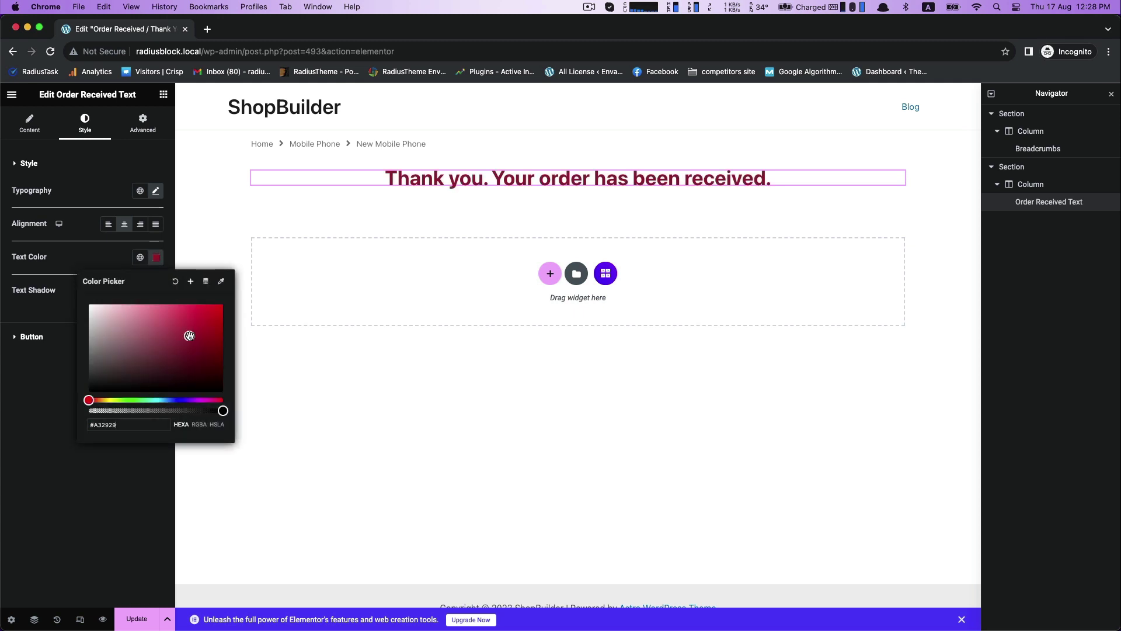
{"action": "left_click", "coordinate": [181, 351]}
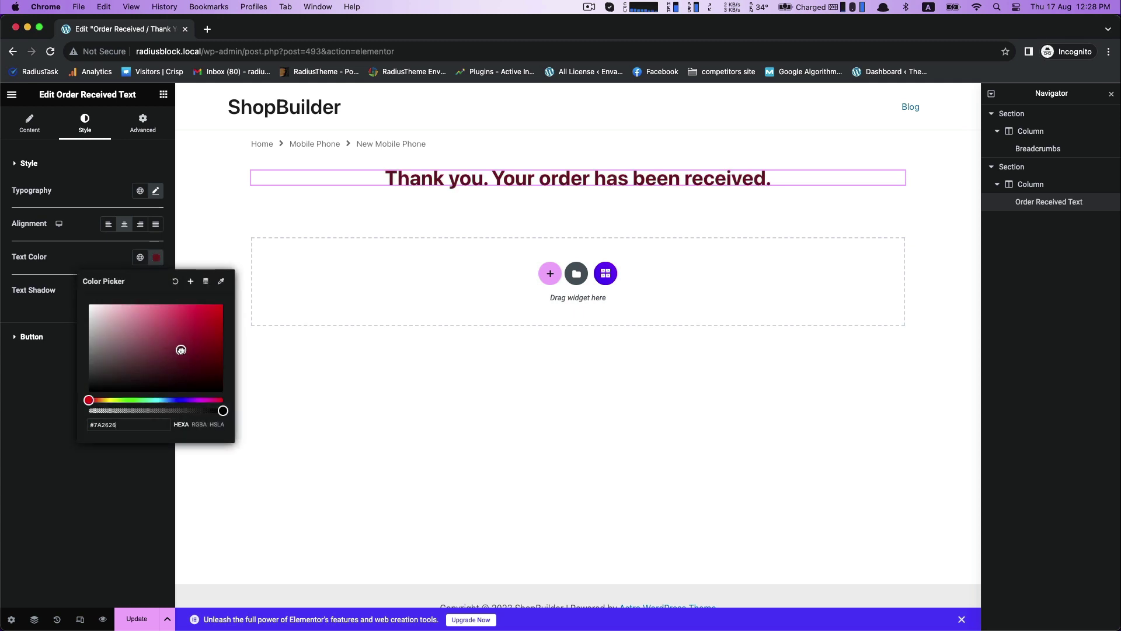
{"action": "double_click", "coordinate": [127, 425]}
{"action": "right_click", "coordinate": [127, 425]}
{"action": "left_click", "coordinate": [140, 450]}
{"action": "left_click", "coordinate": [55, 448]}
- Add the Order Details Summary below the heading, keeping order number, date and email visible
{"action": "left_click", "coordinate": [164, 94]}
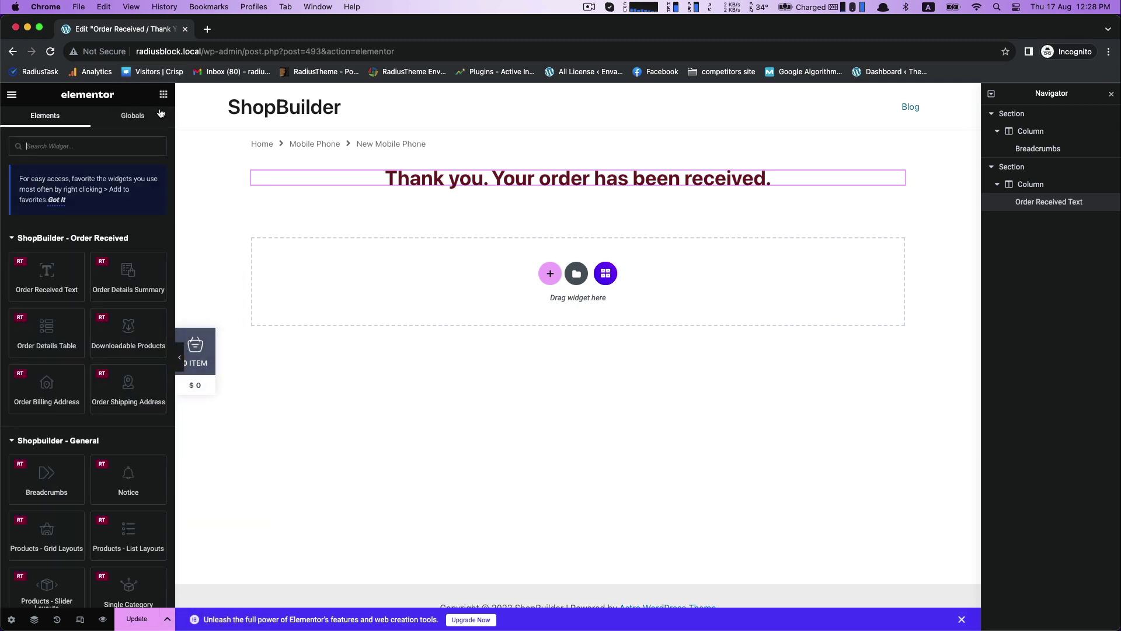
{"action": "left_click_drag", "start_coordinate": [127, 282], "coordinate": [465, 262]}
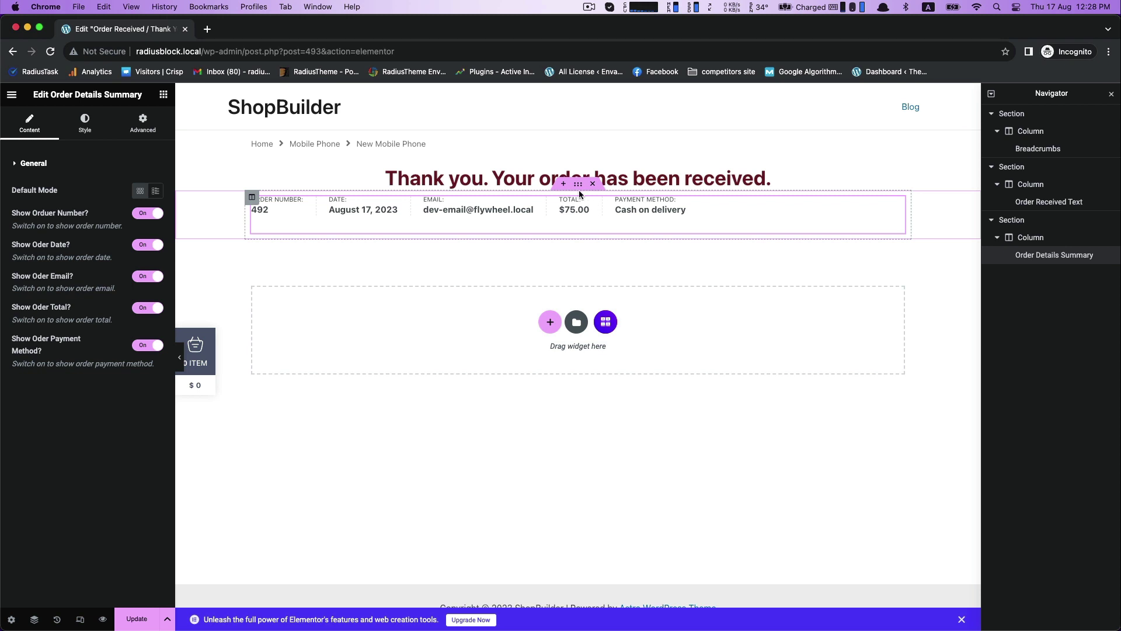
{"action": "left_click", "coordinate": [148, 213]}
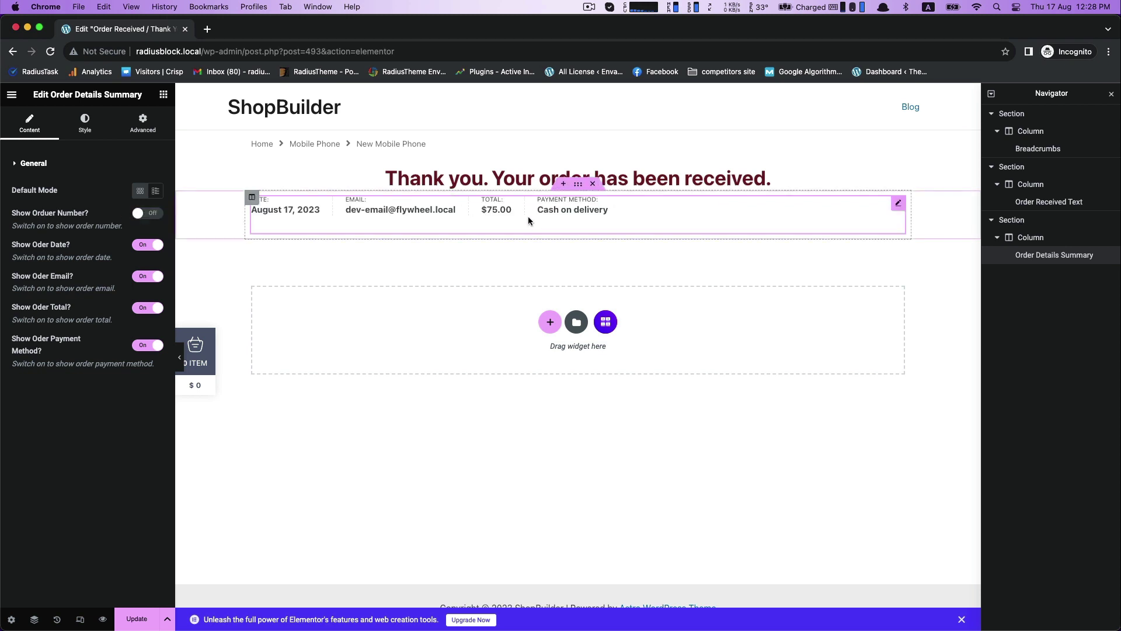
{"action": "left_click", "coordinate": [150, 213]}
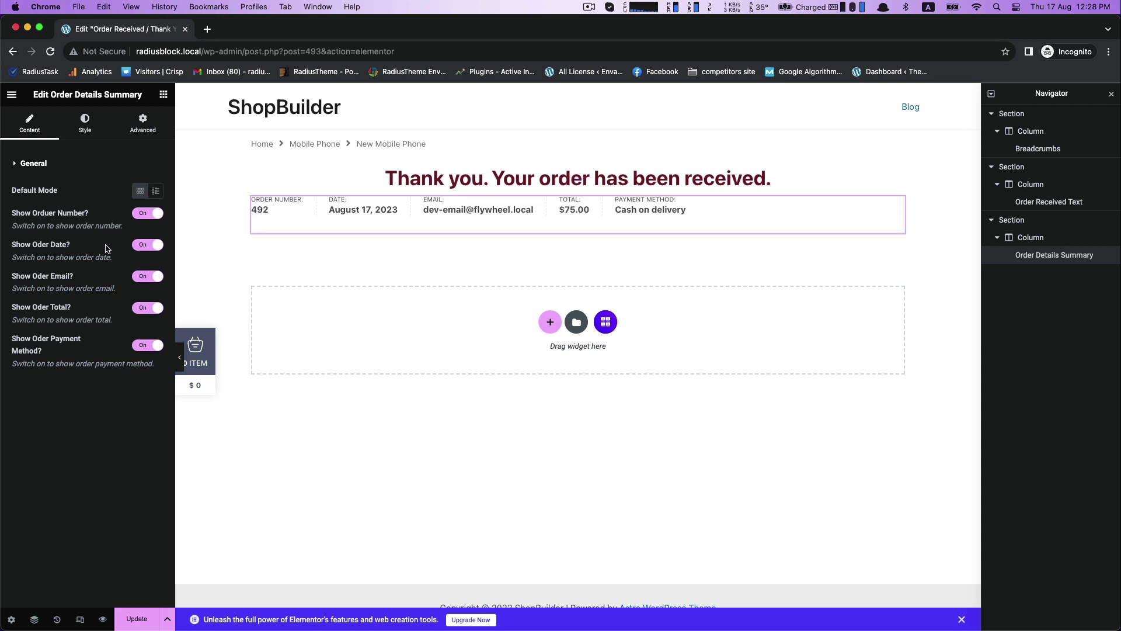
{"action": "left_click", "coordinate": [155, 248]}
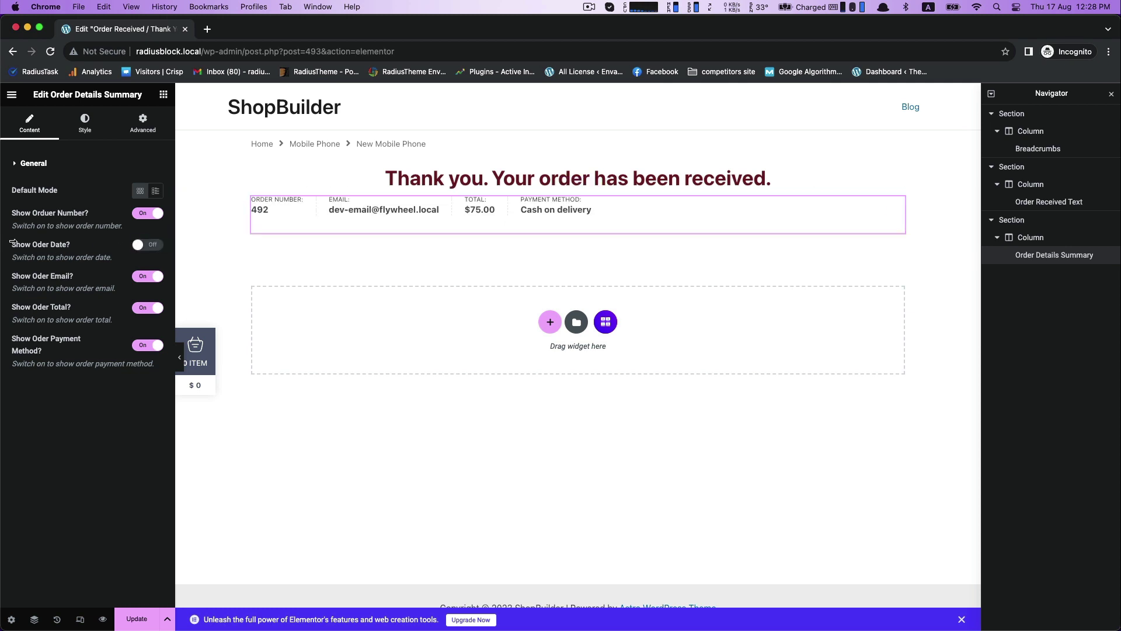
{"action": "left_click", "coordinate": [160, 246]}
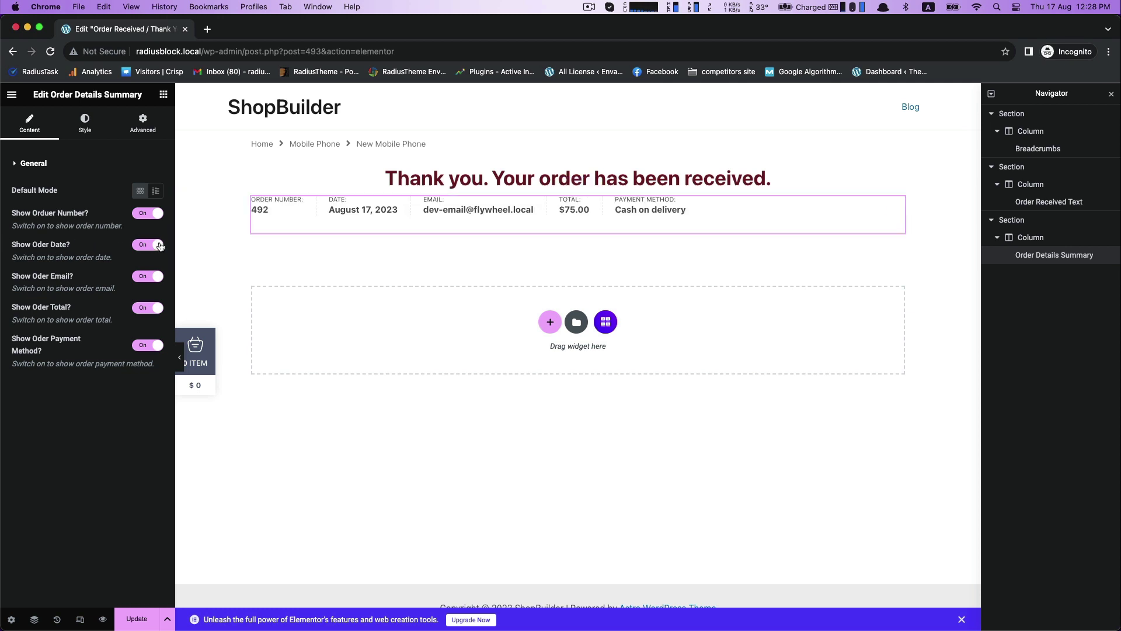
{"action": "left_click", "coordinate": [141, 277]}
{"action": "left_click", "coordinate": [155, 278]}
{"action": "left_click", "coordinate": [85, 121]}
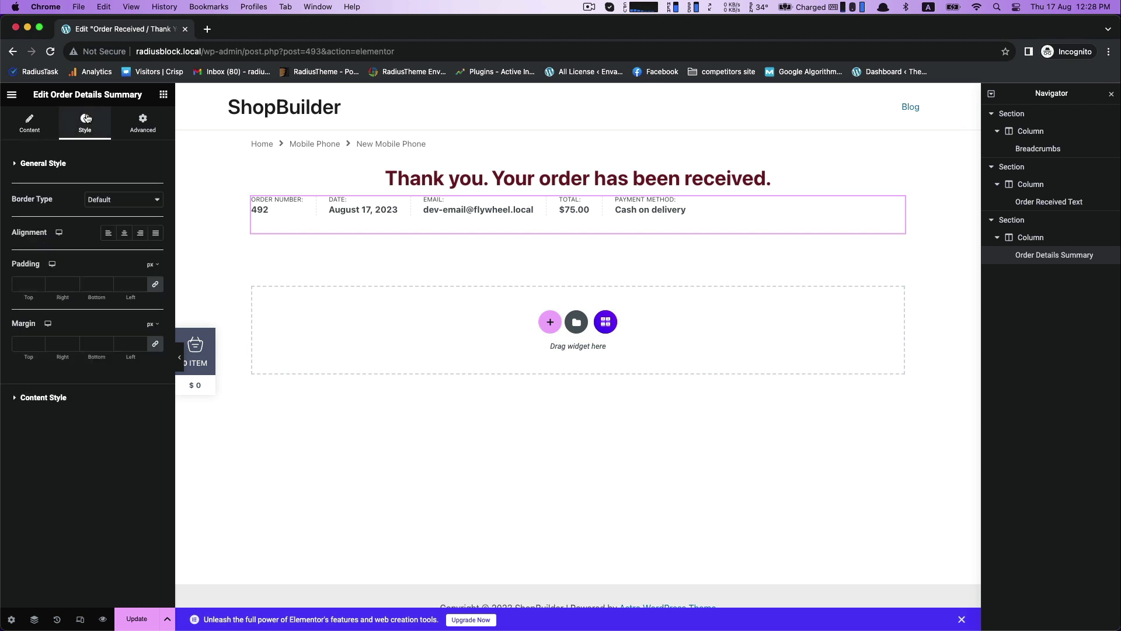
{"action": "left_click", "coordinate": [143, 123]}
{"action": "left_click", "coordinate": [29, 122]}
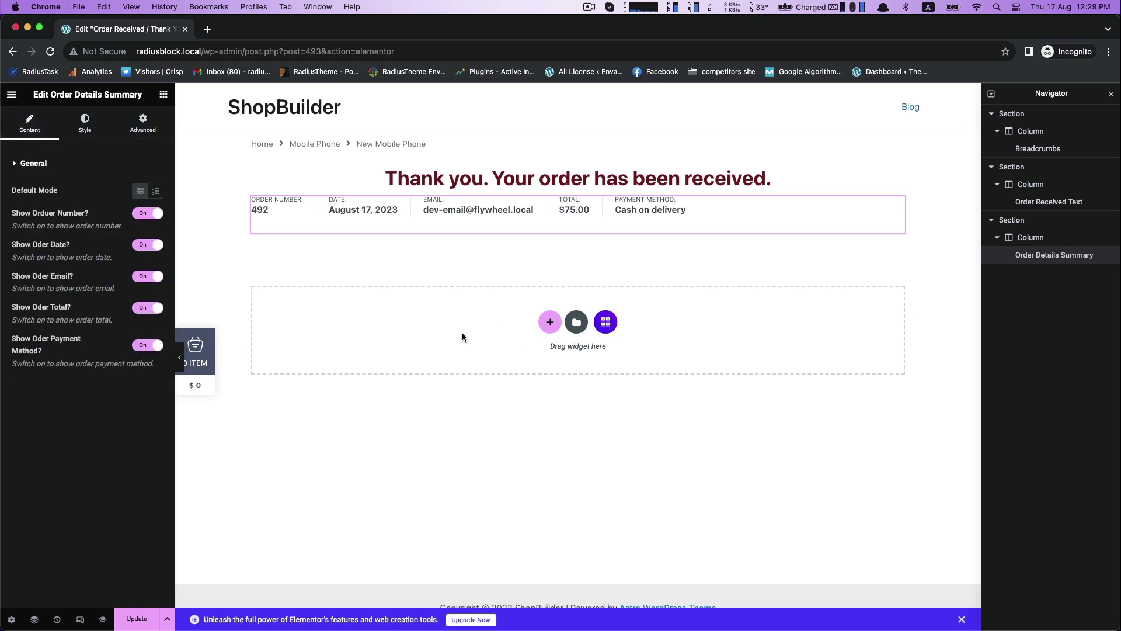
- Add the Downloadable Products table and the Order Details Table below the summary
{"action": "left_click", "coordinate": [163, 94]}
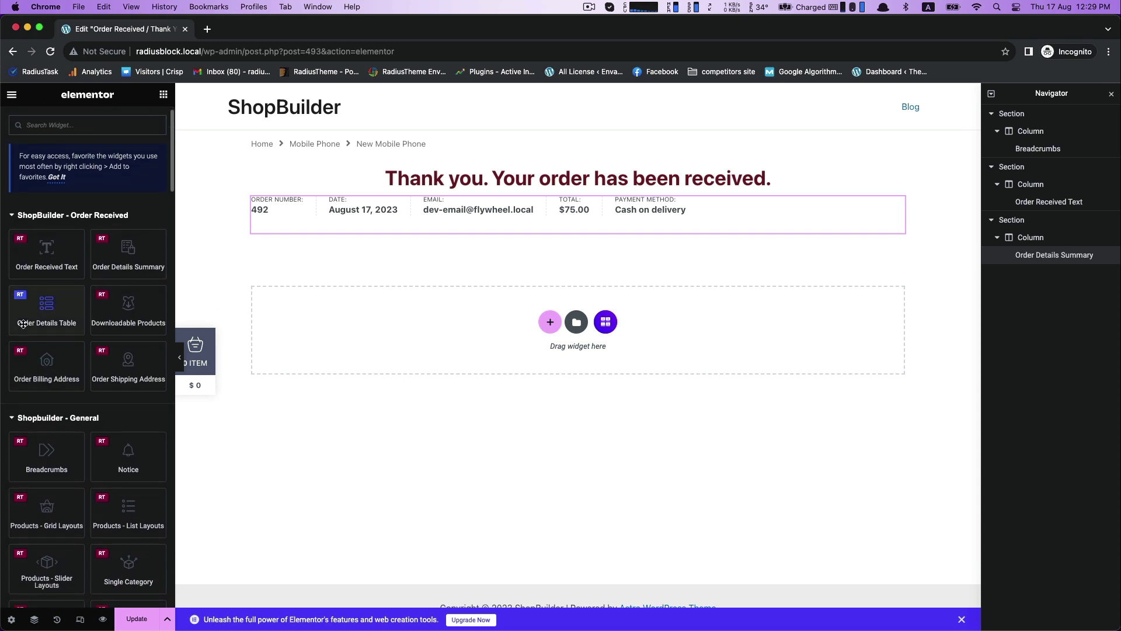
{"action": "left_click_drag", "start_coordinate": [128, 310], "coordinate": [514, 313]}
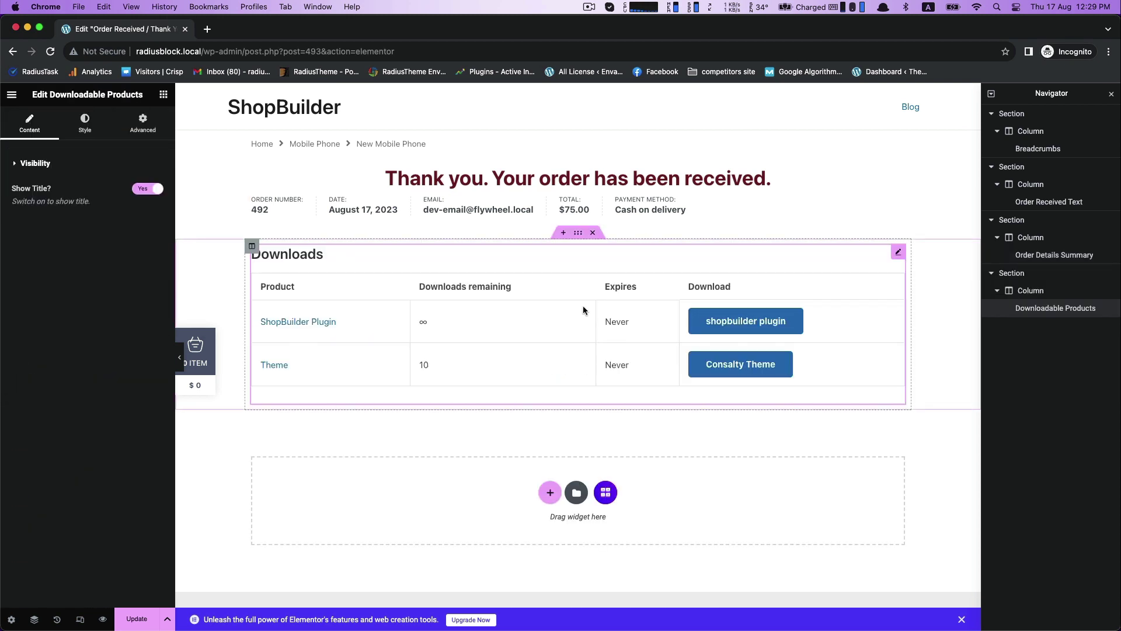
{"action": "left_click", "coordinate": [164, 94]}
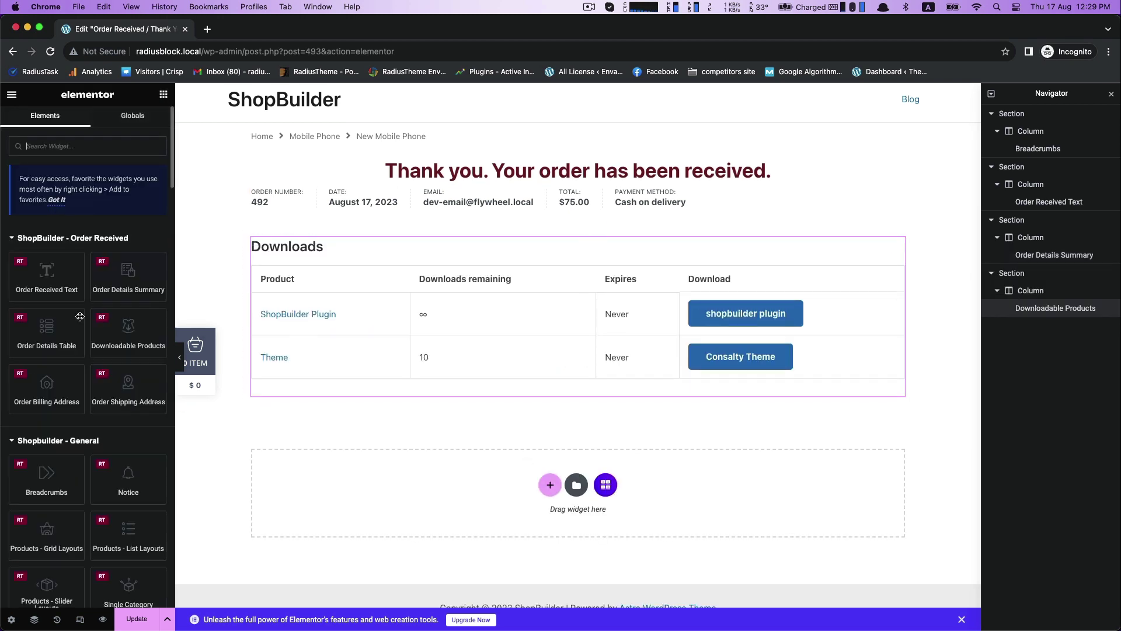
{"action": "left_click_drag", "start_coordinate": [47, 333], "coordinate": [460, 468]}
{"action": "scroll", "coordinate": [460, 470], "scroll_direction": "down", "scroll_amount": 4}
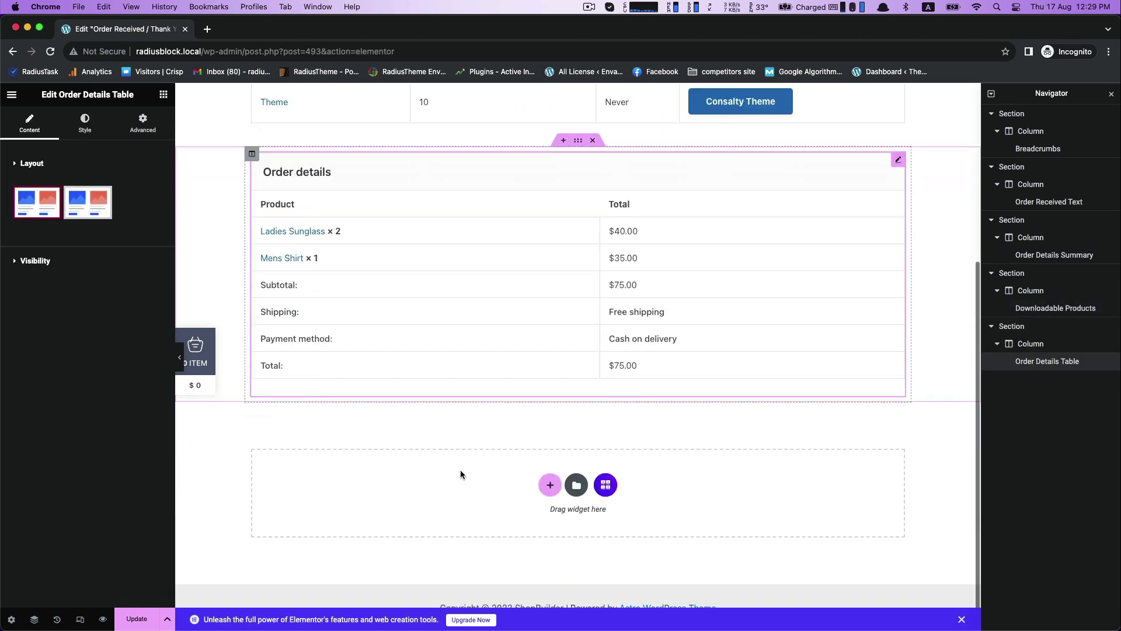
{"action": "scroll", "coordinate": [460, 469], "scroll_direction": "up", "scroll_amount": 3}
{"action": "scroll", "coordinate": [460, 470], "scroll_direction": "down", "scroll_amount": 1}
{"action": "scroll", "coordinate": [461, 470], "scroll_direction": "down", "scroll_amount": 2}
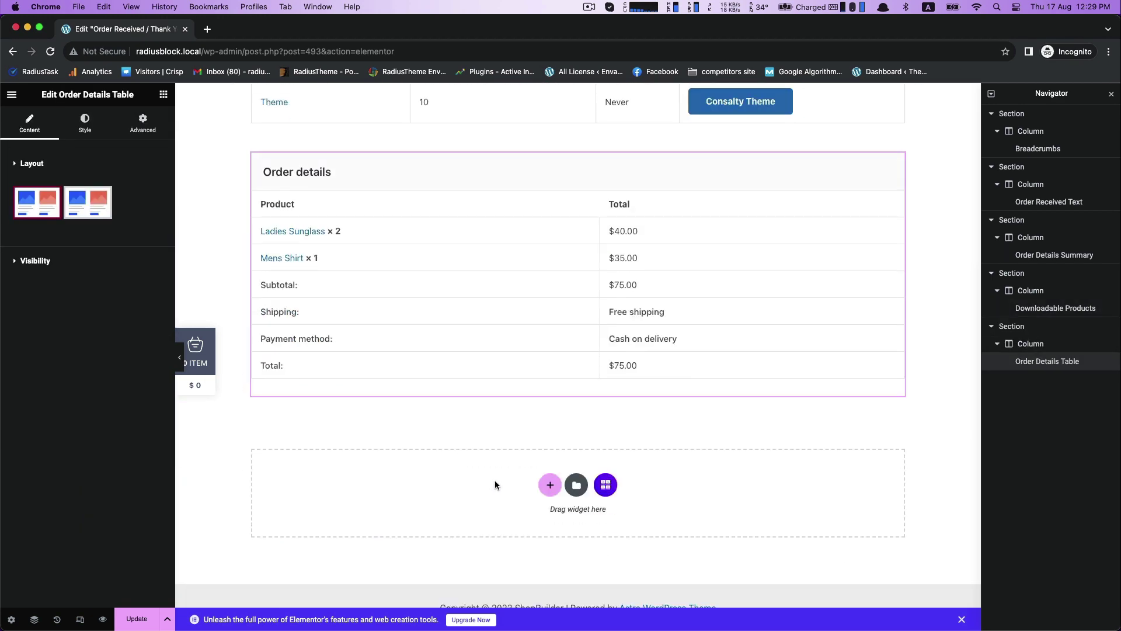
- Add a two-column section with Billing Address on the left and Shipping Address on the right
{"action": "left_click", "coordinate": [550, 484]}
{"action": "left_click", "coordinate": [462, 494]}
{"action": "scroll", "coordinate": [461, 494], "scroll_direction": "up", "scroll_amount": 1}
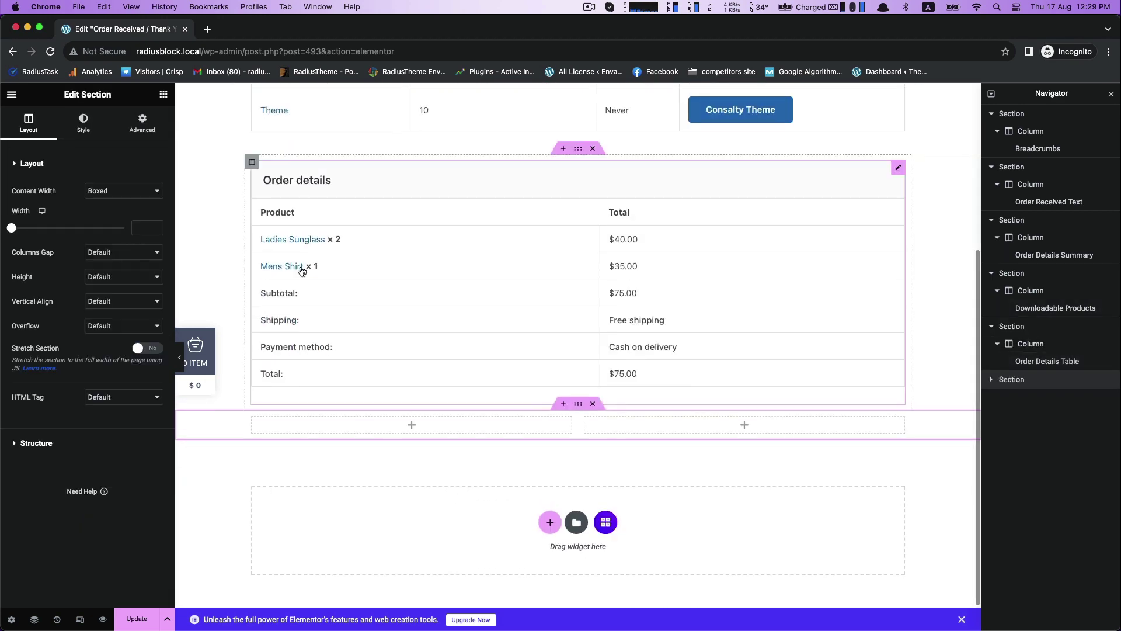
{"action": "left_click", "coordinate": [163, 95]}
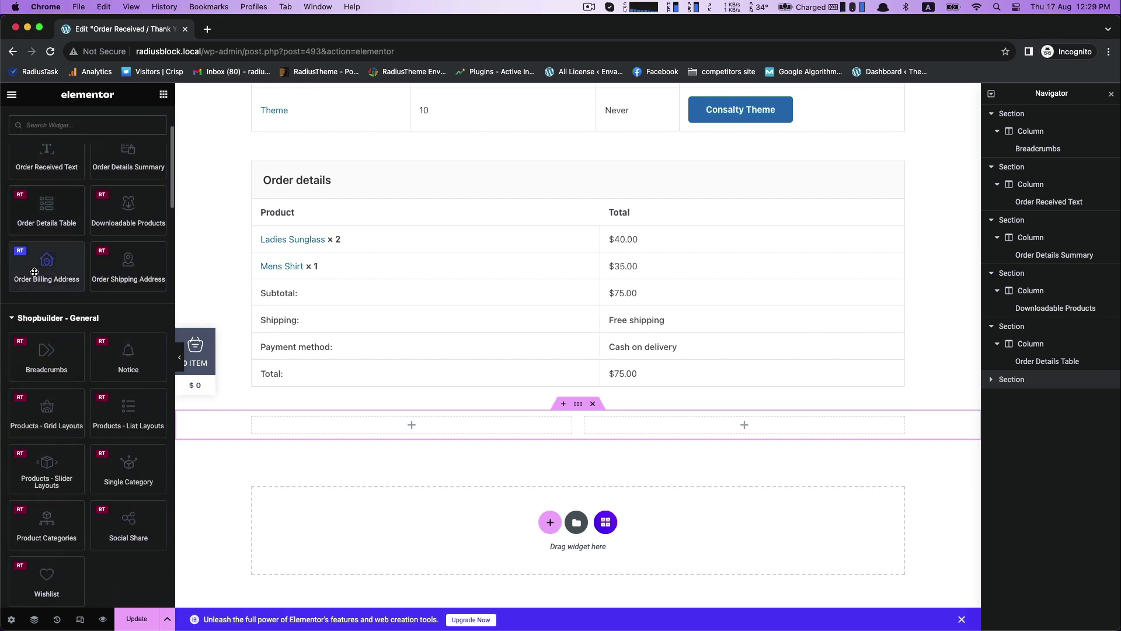
{"action": "left_click_drag", "start_coordinate": [46, 270], "coordinate": [384, 434]}
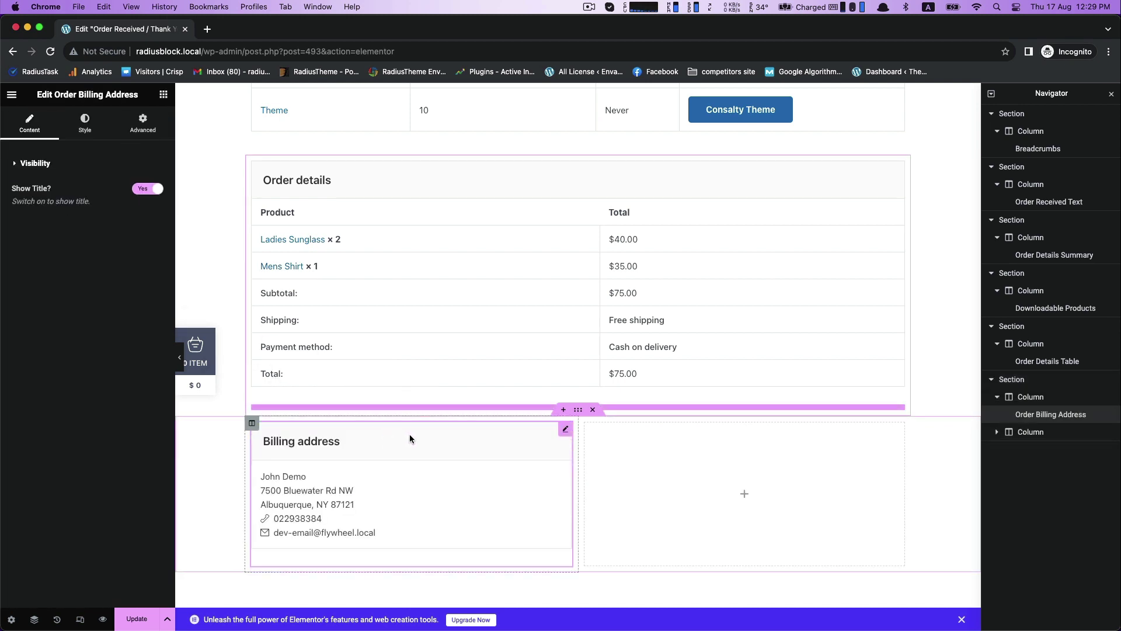
{"action": "left_click", "coordinate": [164, 94]}
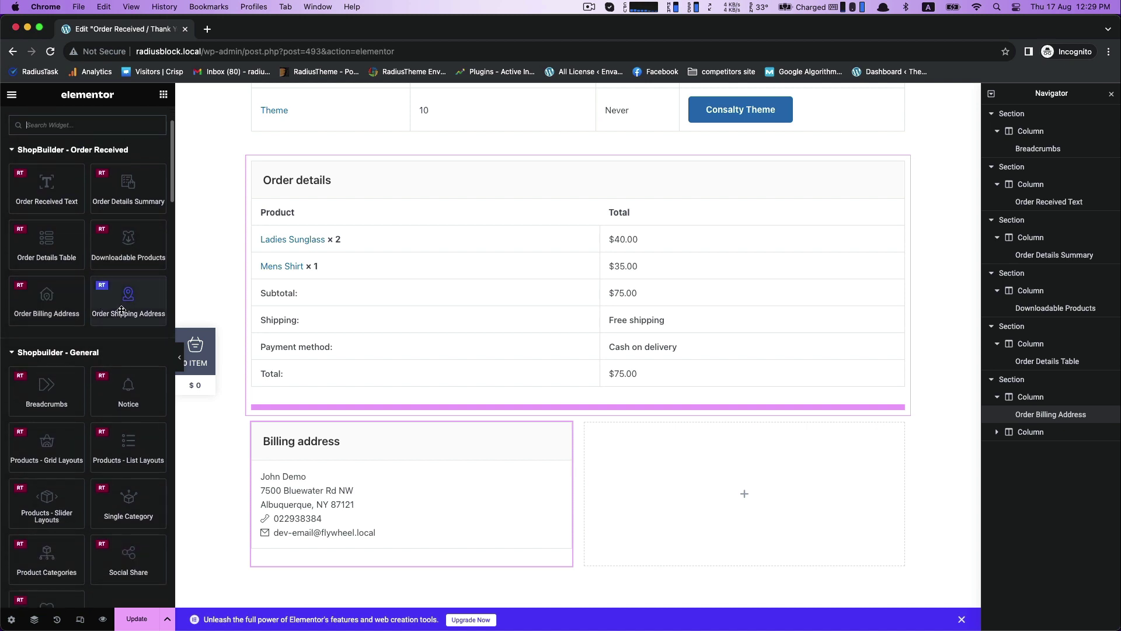
{"action": "left_click_drag", "start_coordinate": [129, 343], "coordinate": [686, 492]}
- Hide the Downloads table's title
{"action": "scroll", "coordinate": [686, 491], "scroll_direction": "up", "scroll_amount": 4}
{"action": "scroll", "coordinate": [687, 496], "scroll_direction": "up", "scroll_amount": 3}
{"action": "left_click", "coordinate": [554, 257]}
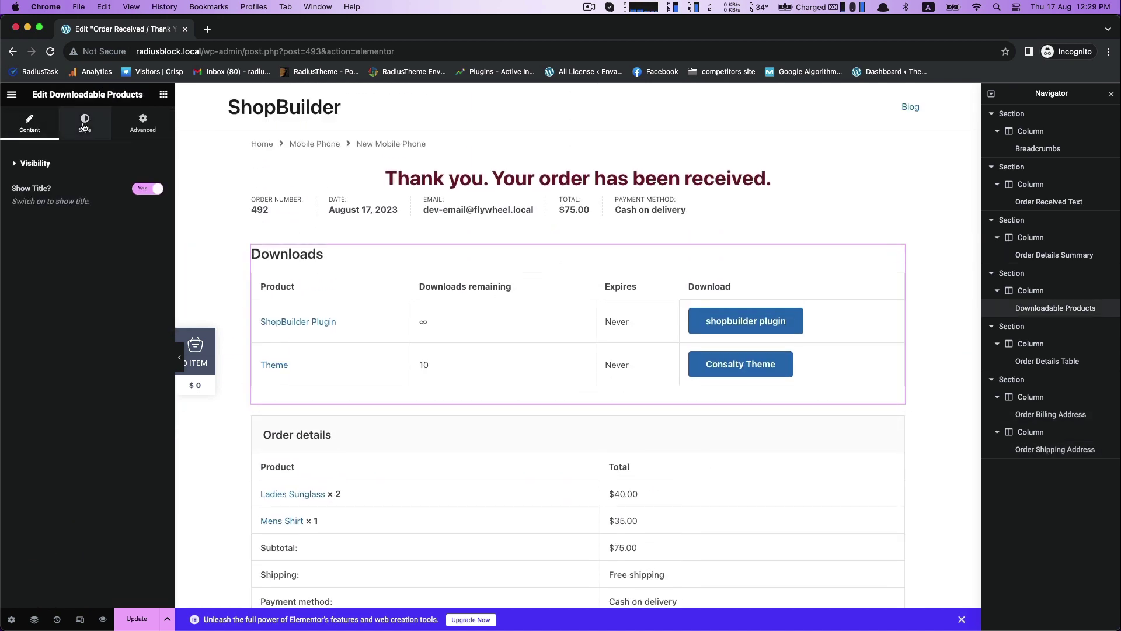
{"action": "left_click", "coordinate": [139, 190]}
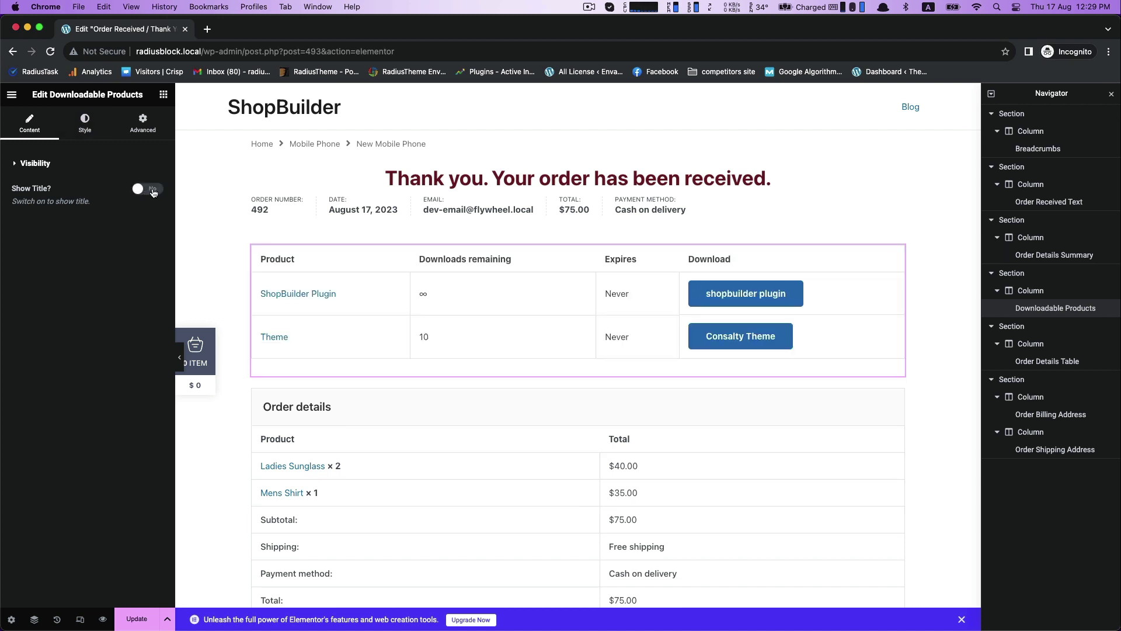
{"action": "left_click", "coordinate": [153, 191]}
{"action": "left_click", "coordinate": [136, 189]}
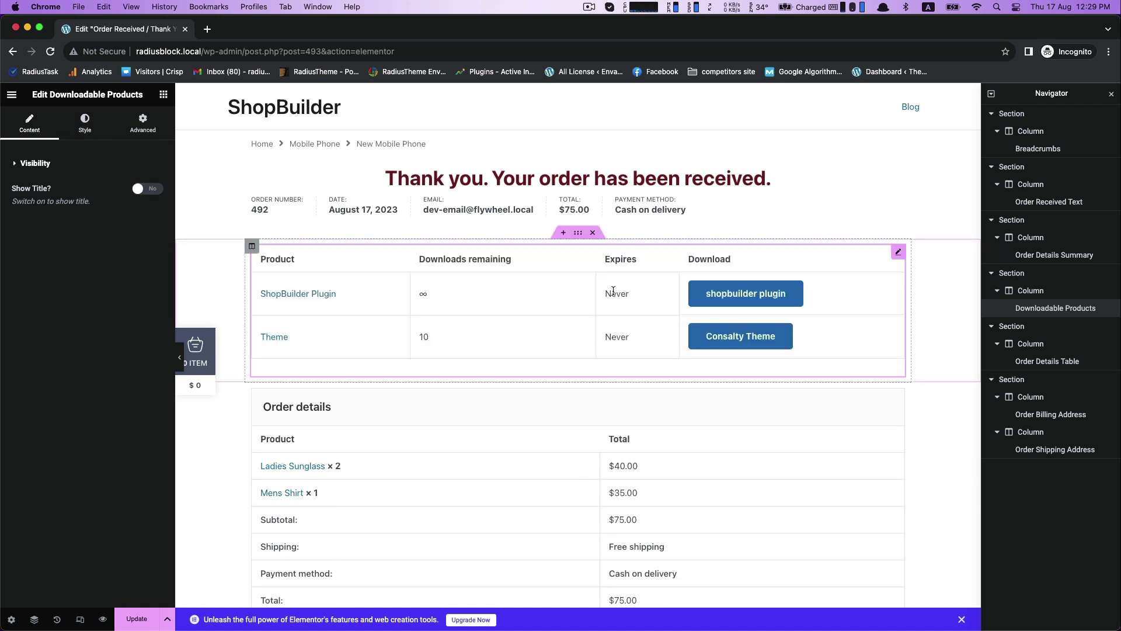
- Give the downloads table heading row a maroon #7A2628 background with #FFFFFF text
{"action": "left_click", "coordinate": [76, 124]}
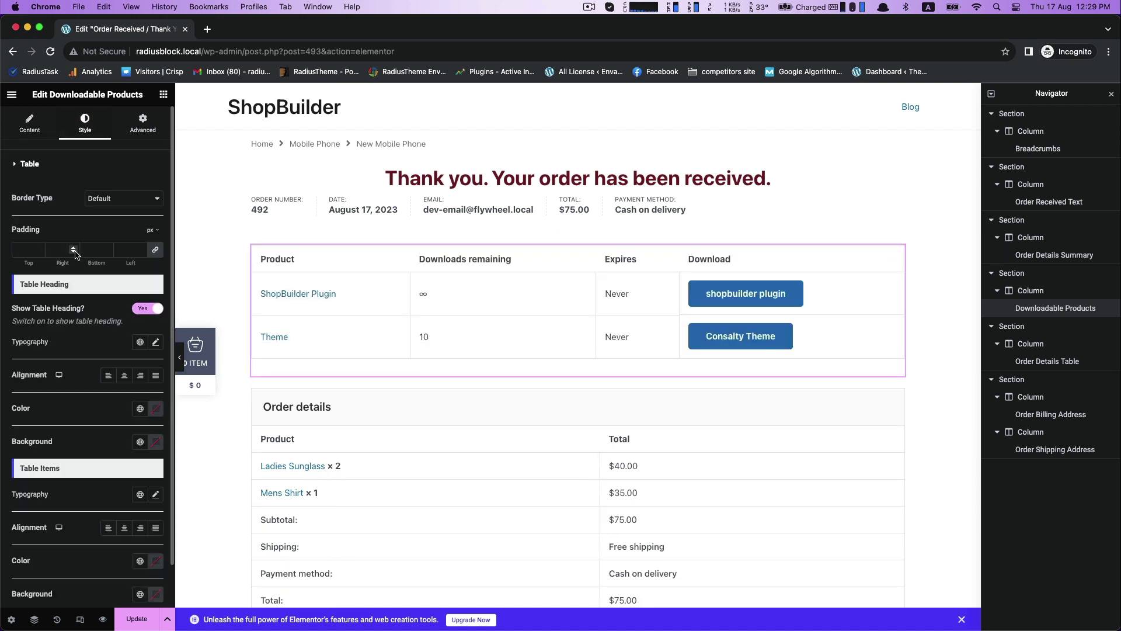
{"action": "scroll", "coordinate": [65, 327], "scroll_direction": "down", "scroll_amount": 2}
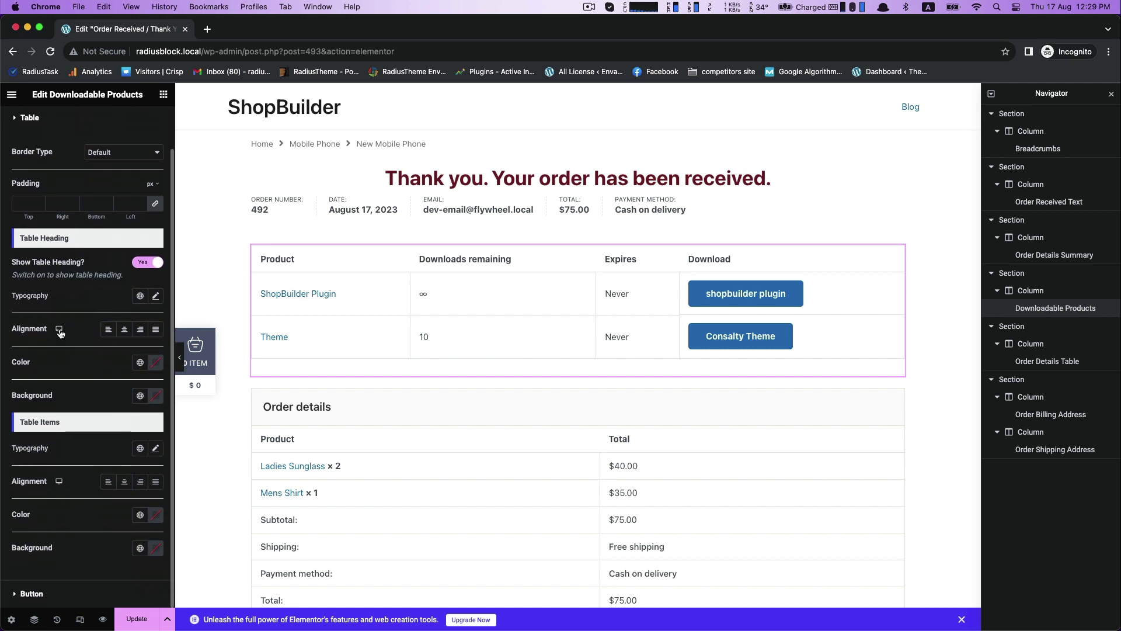
{"action": "left_click", "coordinate": [156, 363]}
{"action": "left_click_drag", "start_coordinate": [170, 426], "coordinate": [197, 435]}
{"action": "type", "text": "#7A2628"}
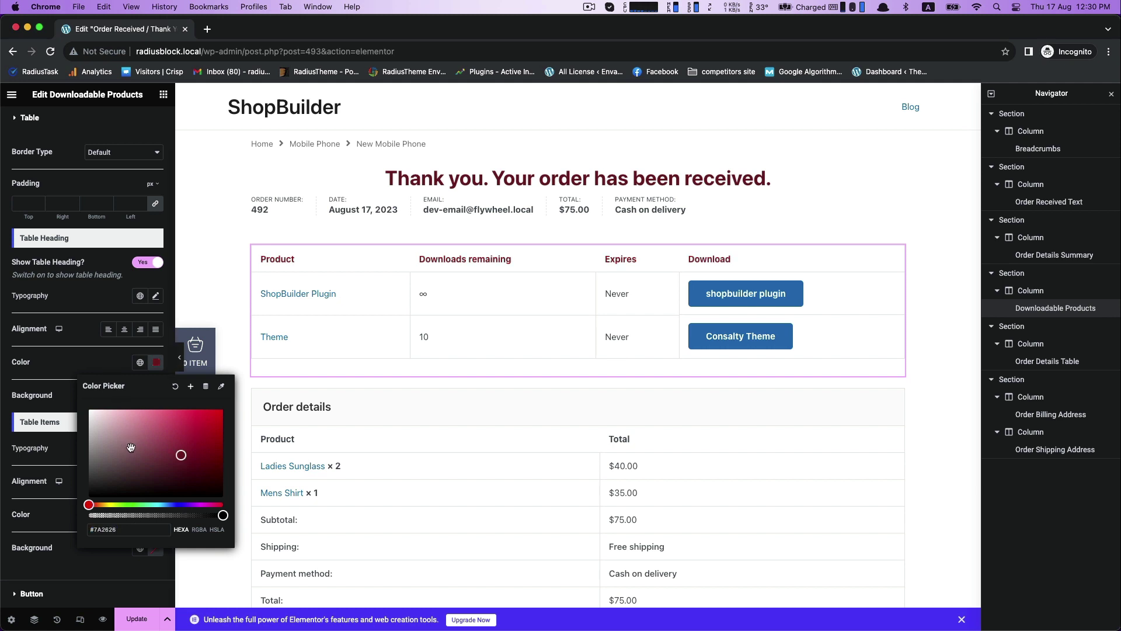
{"action": "left_click", "coordinate": [79, 378]}
{"action": "left_click", "coordinate": [155, 396]}
{"action": "type", "text": "#7A2628"}
{"action": "left_click", "coordinate": [156, 364]}
{"action": "type", "text": "#FFFFFF"}
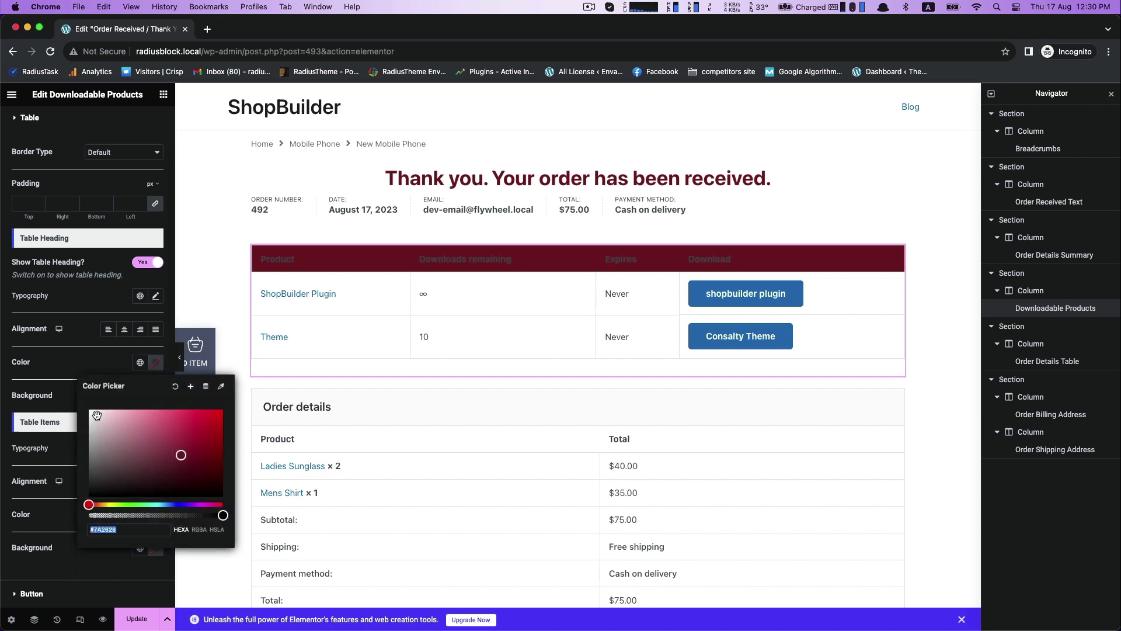
{"action": "left_click", "coordinate": [59, 366]}
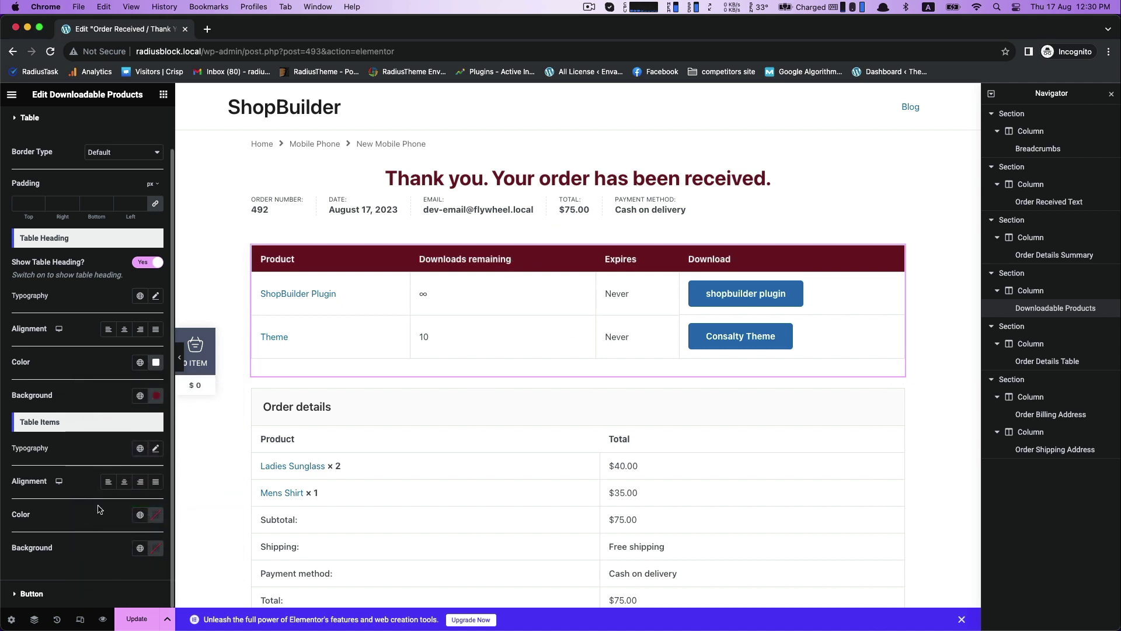
- Try a maroon background on the table rows, then remove it
{"action": "left_click", "coordinate": [156, 548]}
{"action": "left_click", "coordinate": [138, 517]}
{"action": "type", "text": "7A2626"}
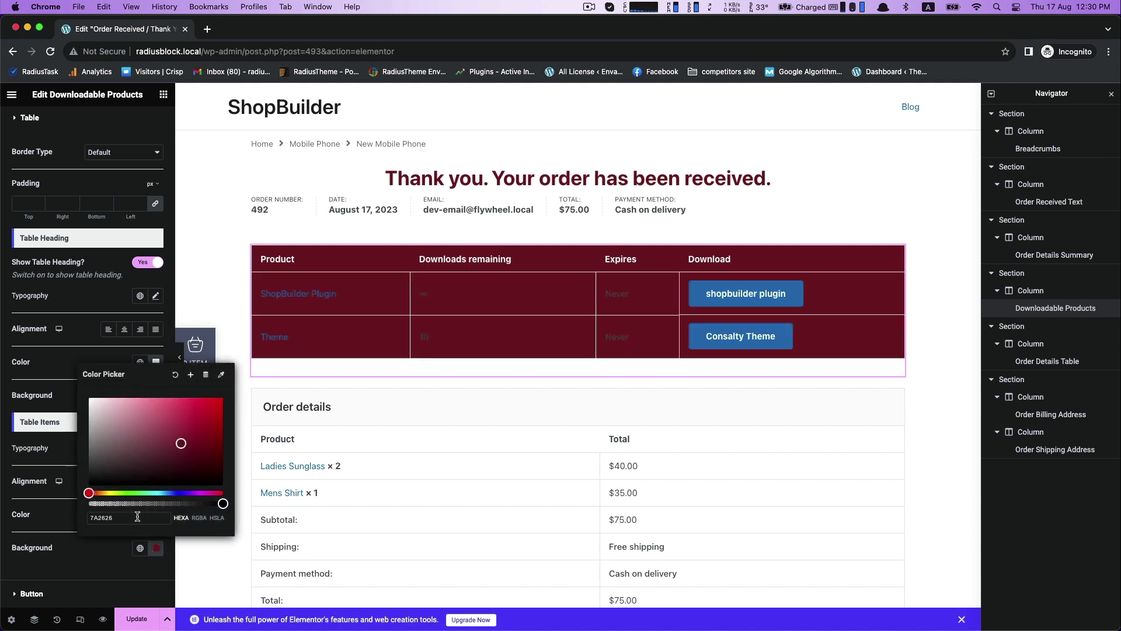
{"action": "left_click", "coordinate": [156, 484]}
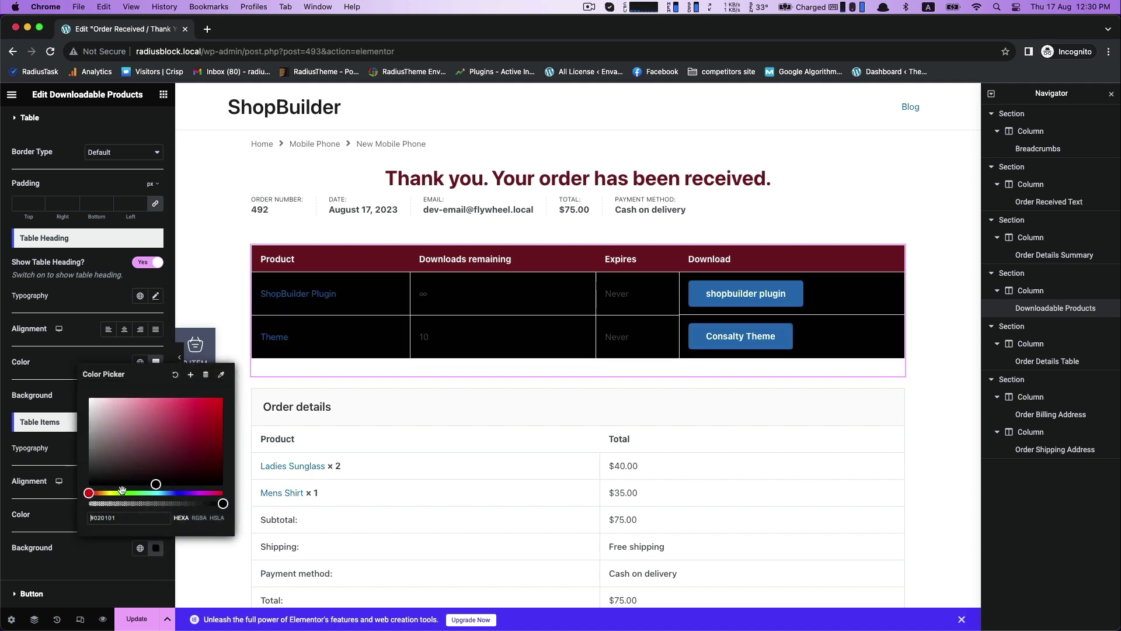
{"action": "left_click", "coordinate": [175, 375]}
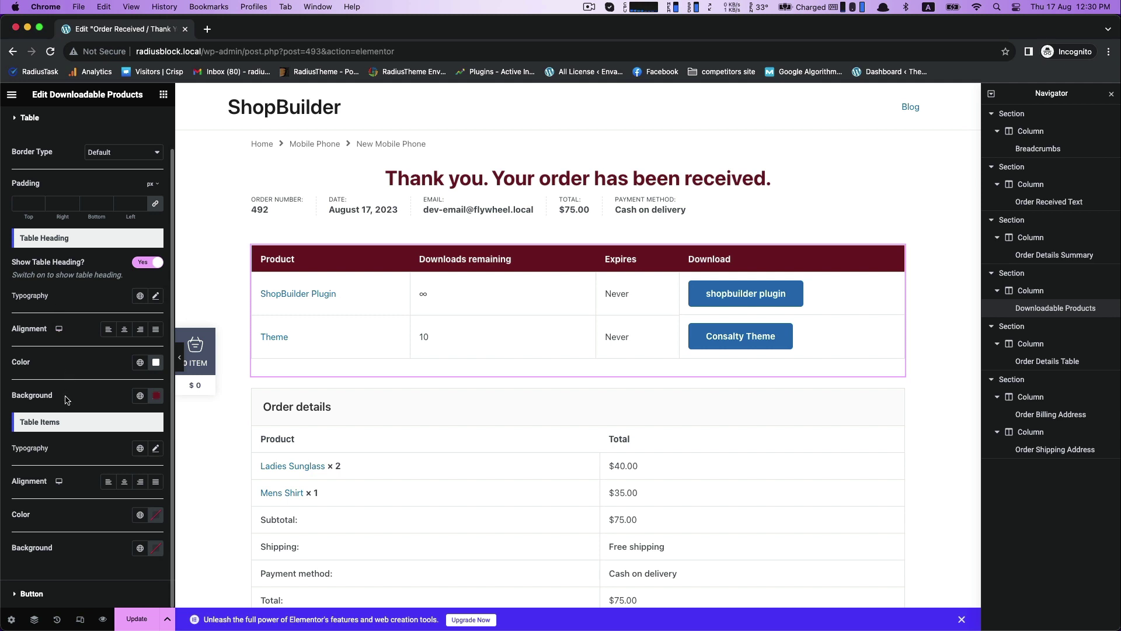
- Make the download buttons' background maroon #7A2626
{"action": "left_click", "coordinate": [34, 595]}
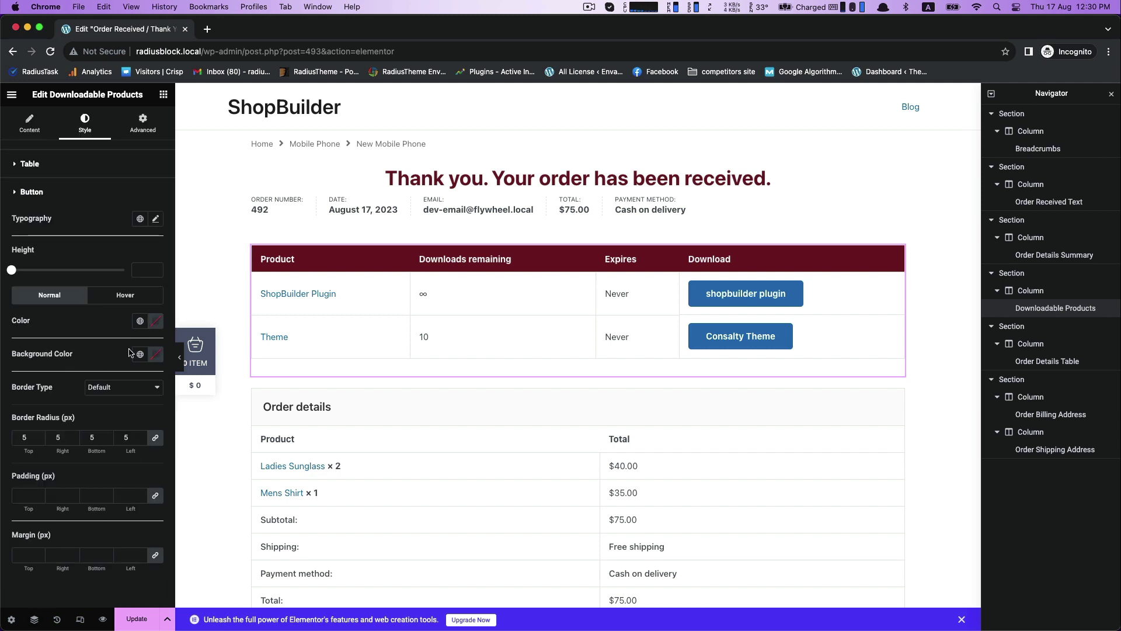
{"action": "left_click", "coordinate": [157, 358]}
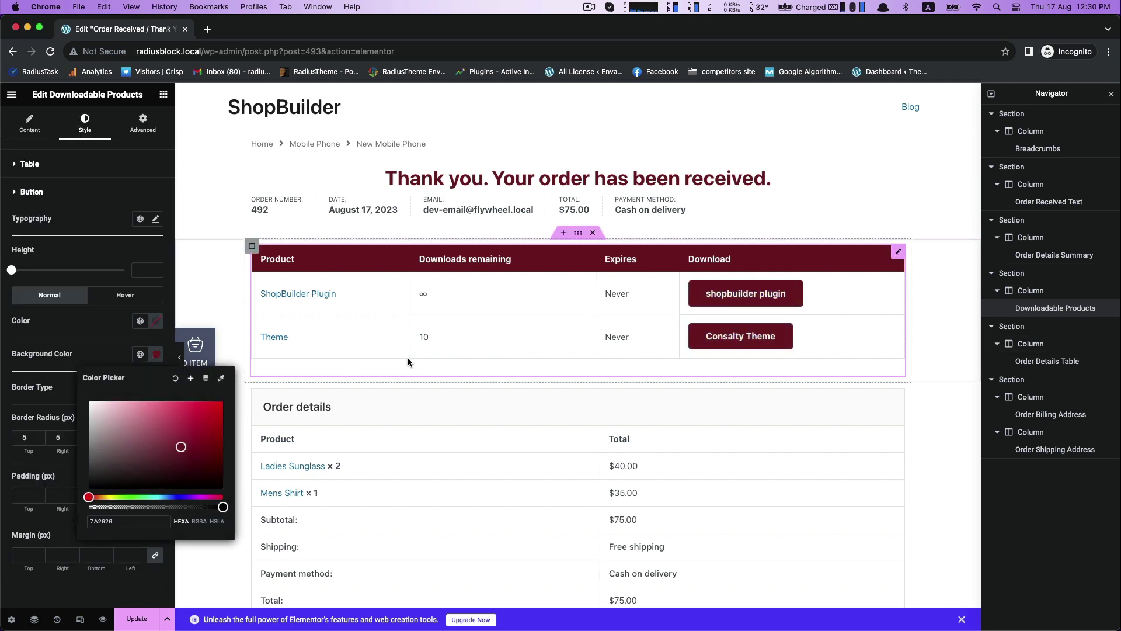
{"action": "scroll", "coordinate": [436, 398], "scroll_direction": "down", "scroll_amount": 2}
{"action": "scroll", "coordinate": [436, 397], "scroll_direction": "down", "scroll_amount": 2}
- Select the Order details table, trying the second layout before keeping the default
{"action": "left_click", "coordinate": [566, 276]}
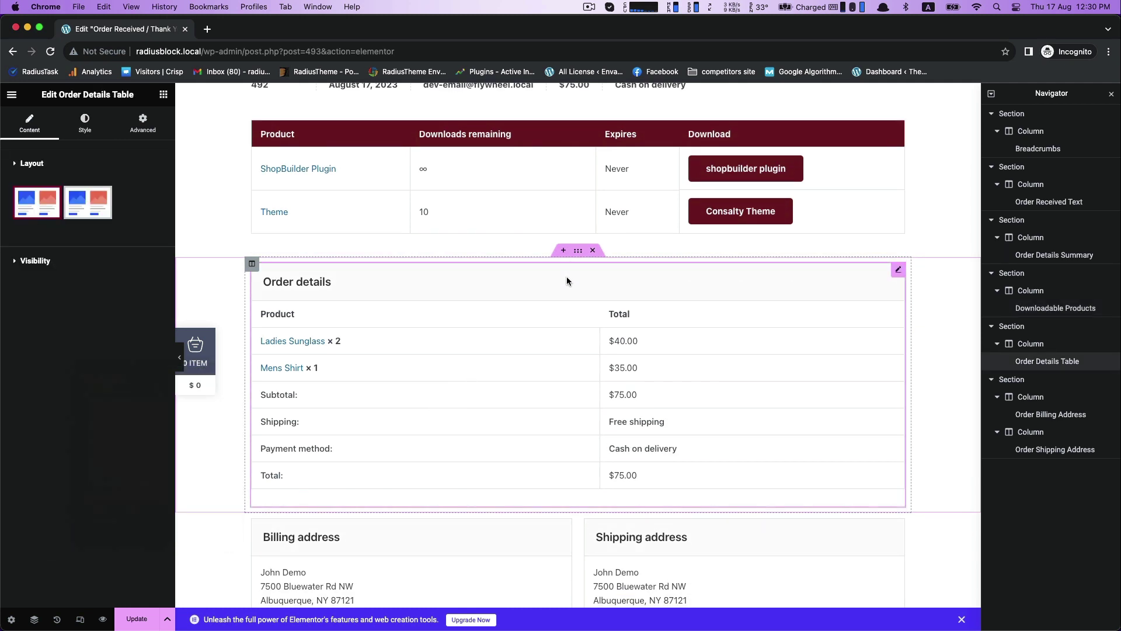
{"action": "left_click", "coordinate": [88, 202]}
{"action": "left_click", "coordinate": [32, 207]}
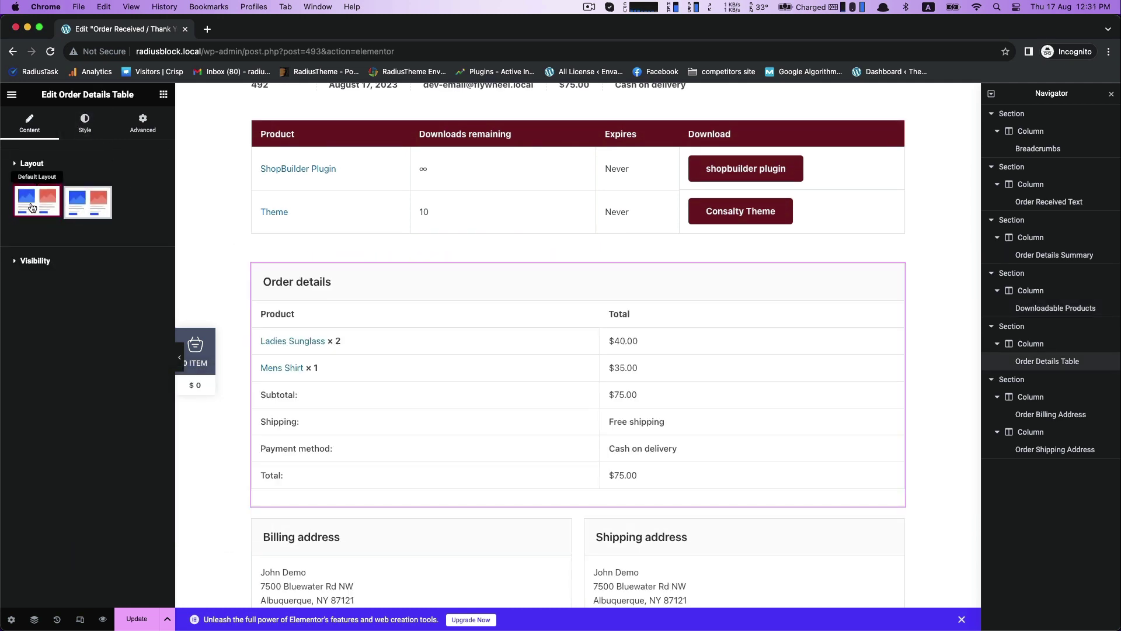
- Set the Order details title font to Tahoma at 20 px
{"action": "left_click", "coordinate": [85, 123]}
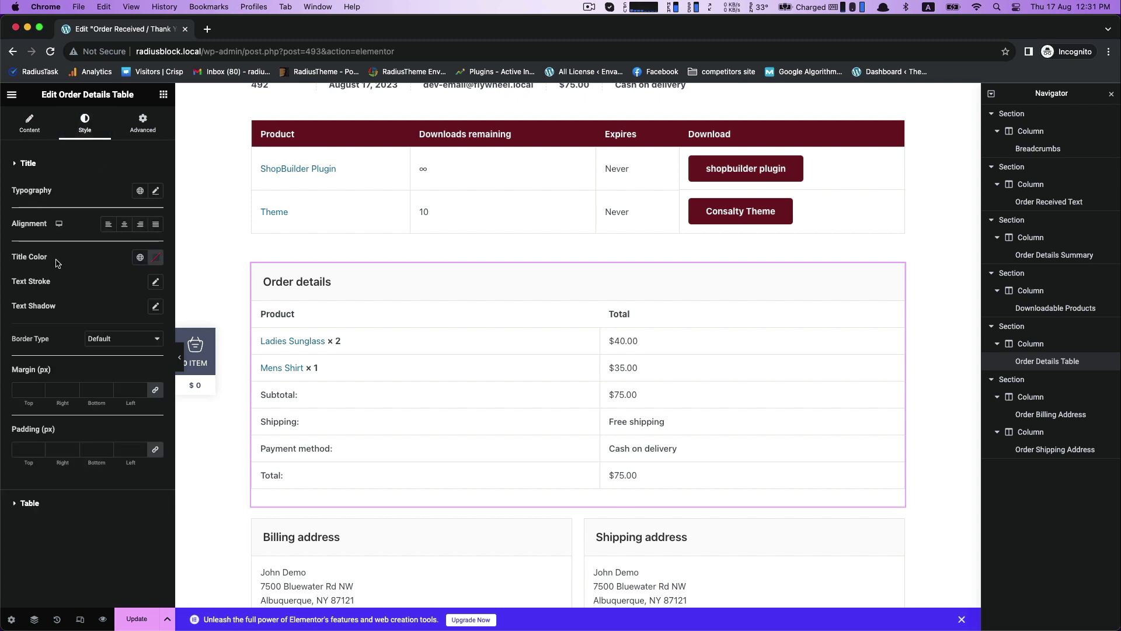
{"action": "left_click", "coordinate": [155, 191]}
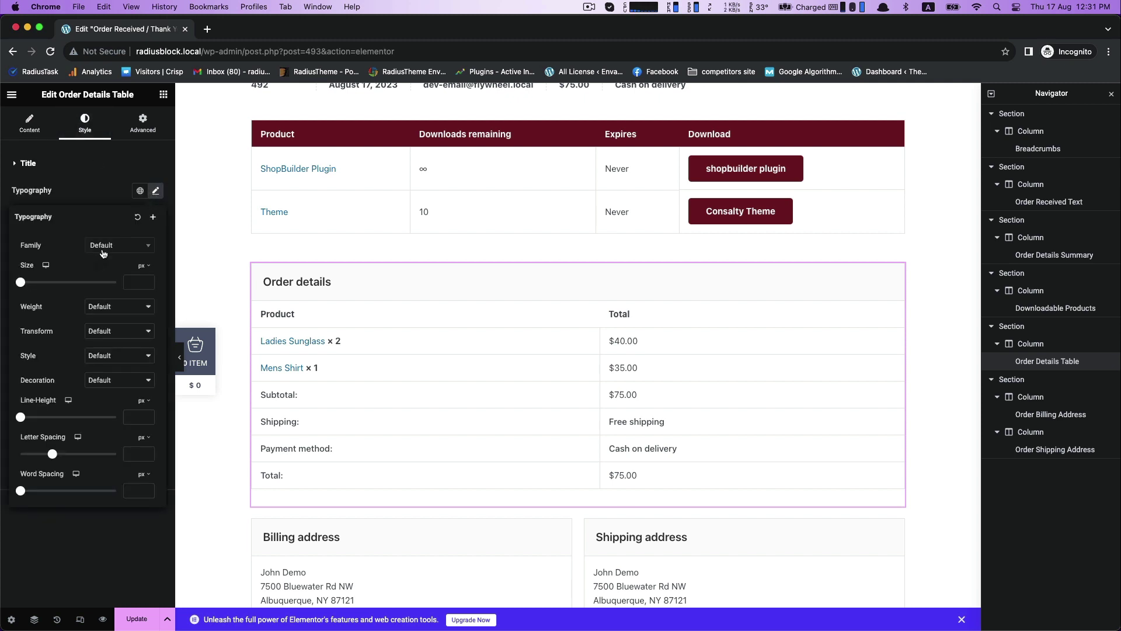
{"action": "left_click", "coordinate": [102, 247]}
{"action": "left_click", "coordinate": [105, 321]}
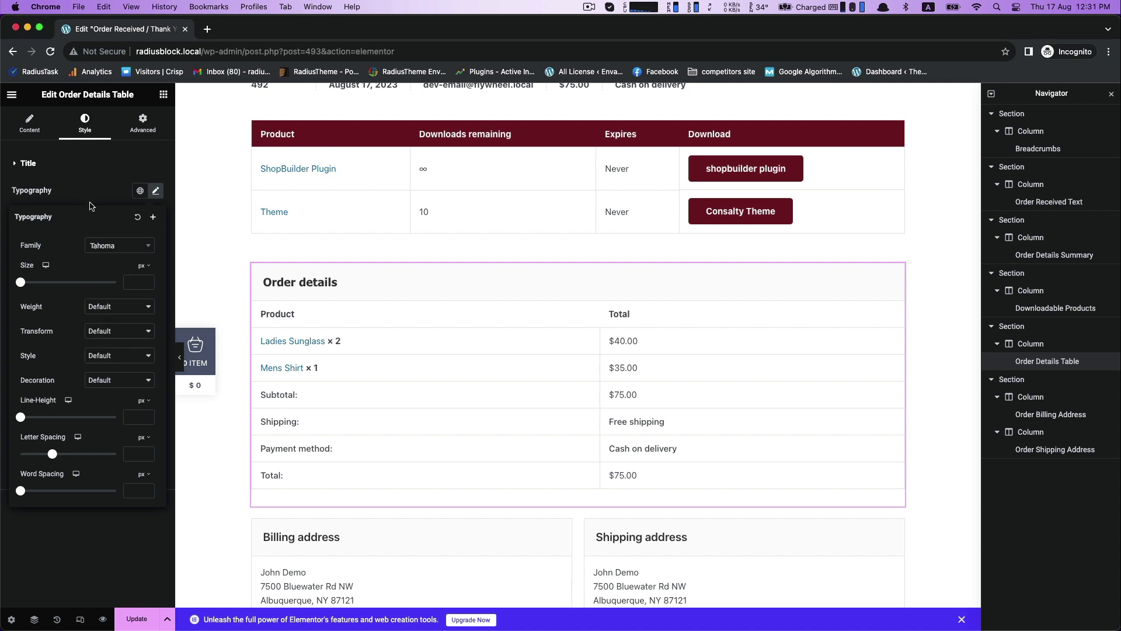
{"action": "left_click_drag", "start_coordinate": [21, 283], "coordinate": [30, 288]}
{"action": "left_click", "coordinate": [146, 279]}
{"action": "left_click", "coordinate": [146, 279]}
{"action": "left_click", "coordinate": [90, 175]}
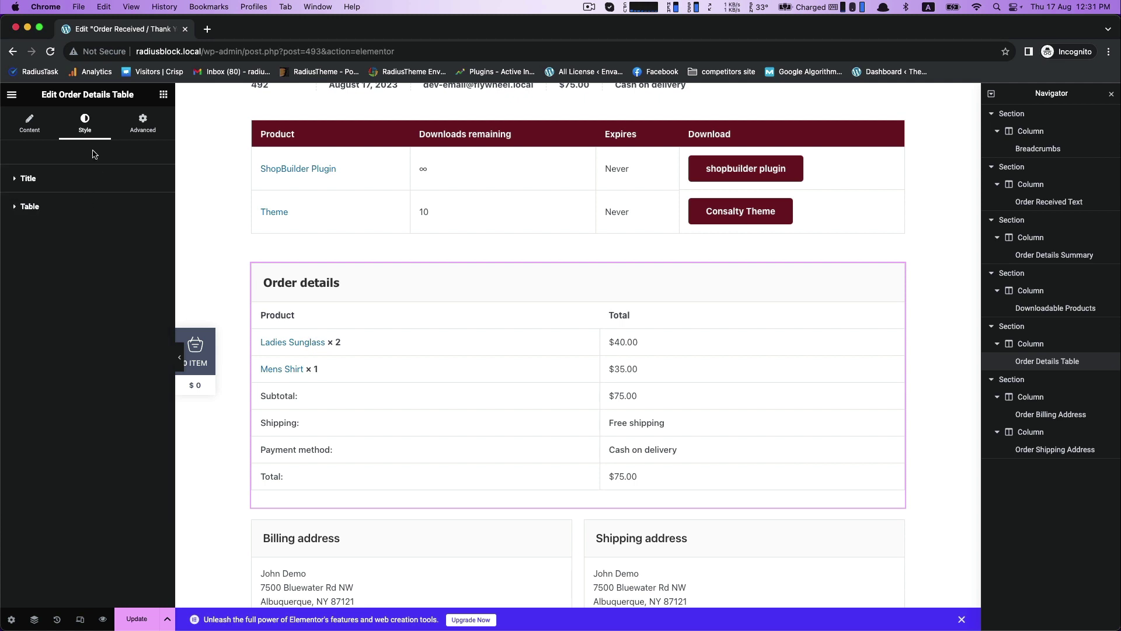
{"action": "left_click", "coordinate": [30, 178]}
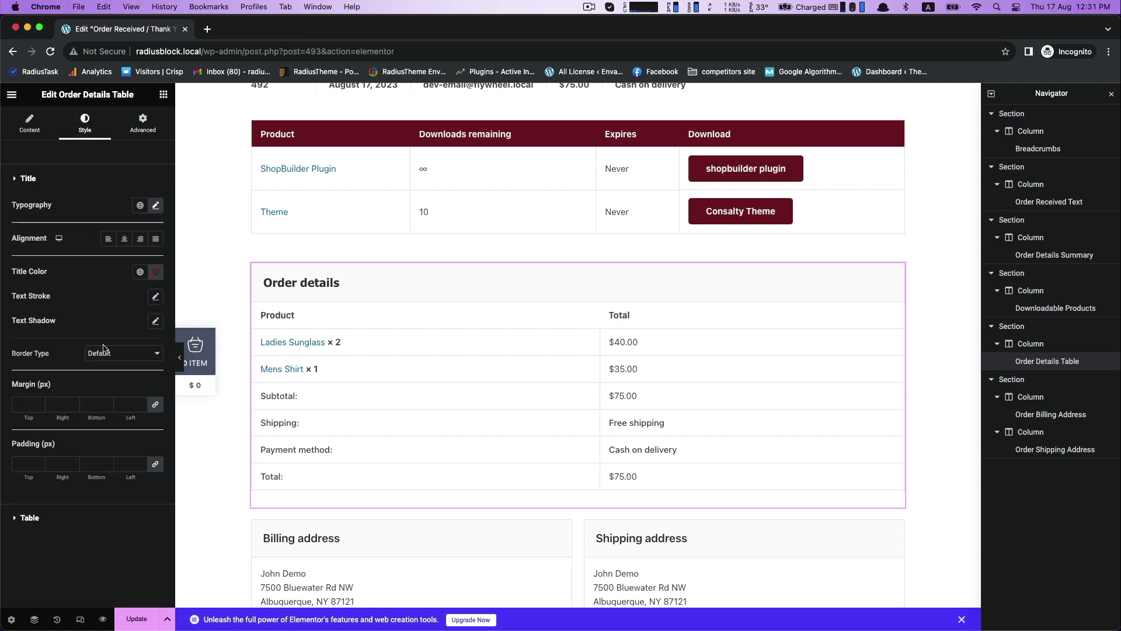
- Give the order table's heading row a maroon #7A2626 background with white text
{"action": "left_click", "coordinate": [23, 517]}
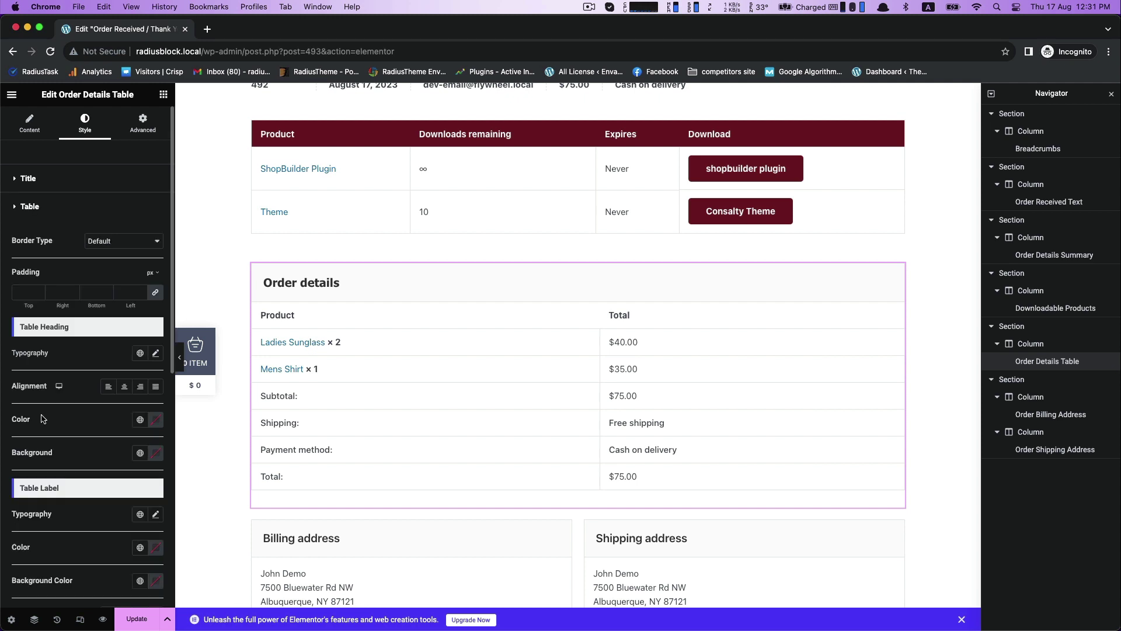
{"action": "left_click", "coordinate": [154, 453]}
{"action": "type", "text": "7A2626"}
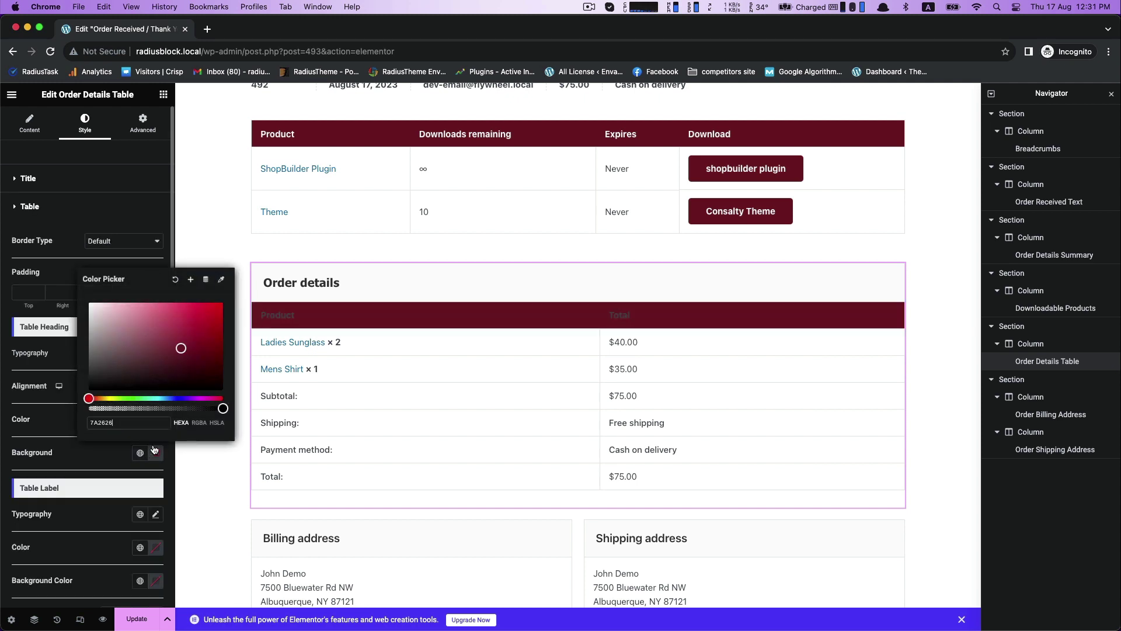
{"action": "left_click", "coordinate": [39, 422]}
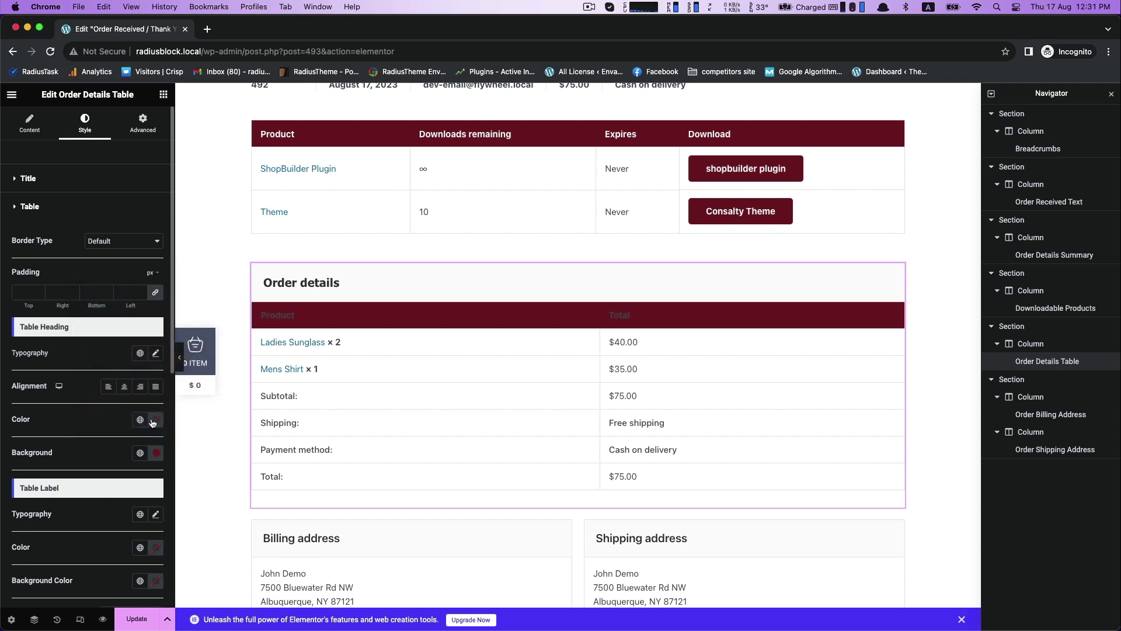
{"action": "left_click", "coordinate": [155, 419]}
{"action": "left_click", "coordinate": [86, 469]}
{"action": "left_click_drag", "start_coordinate": [85, 470], "coordinate": [80, 469]}
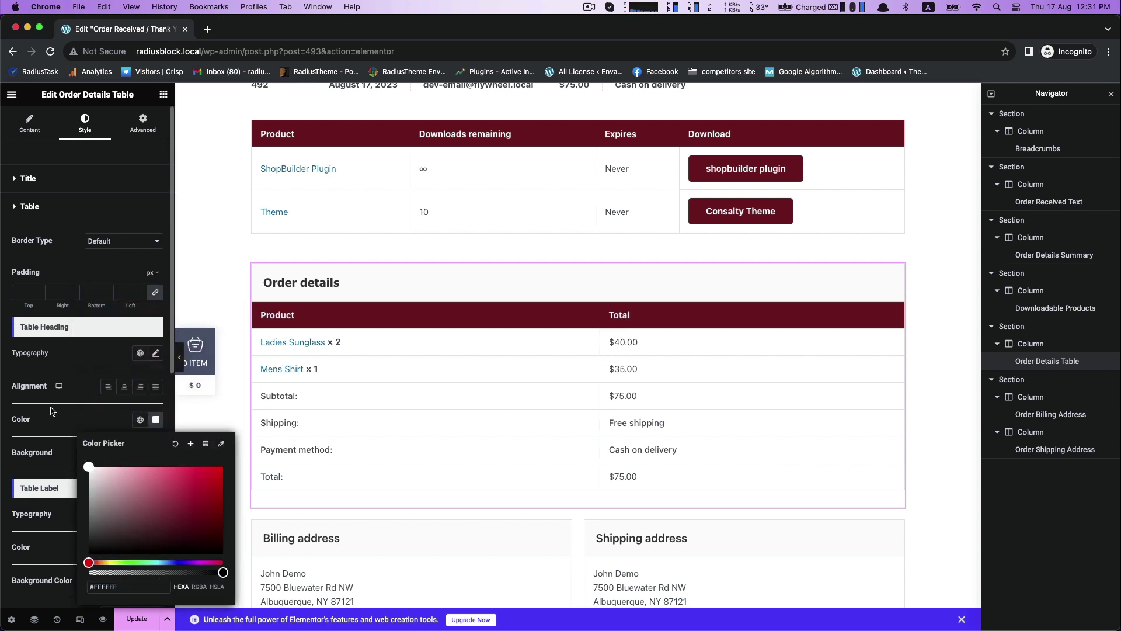
{"action": "left_click", "coordinate": [300, 410]}
{"action": "scroll", "coordinate": [384, 404], "scroll_direction": "down", "scroll_amount": 3}
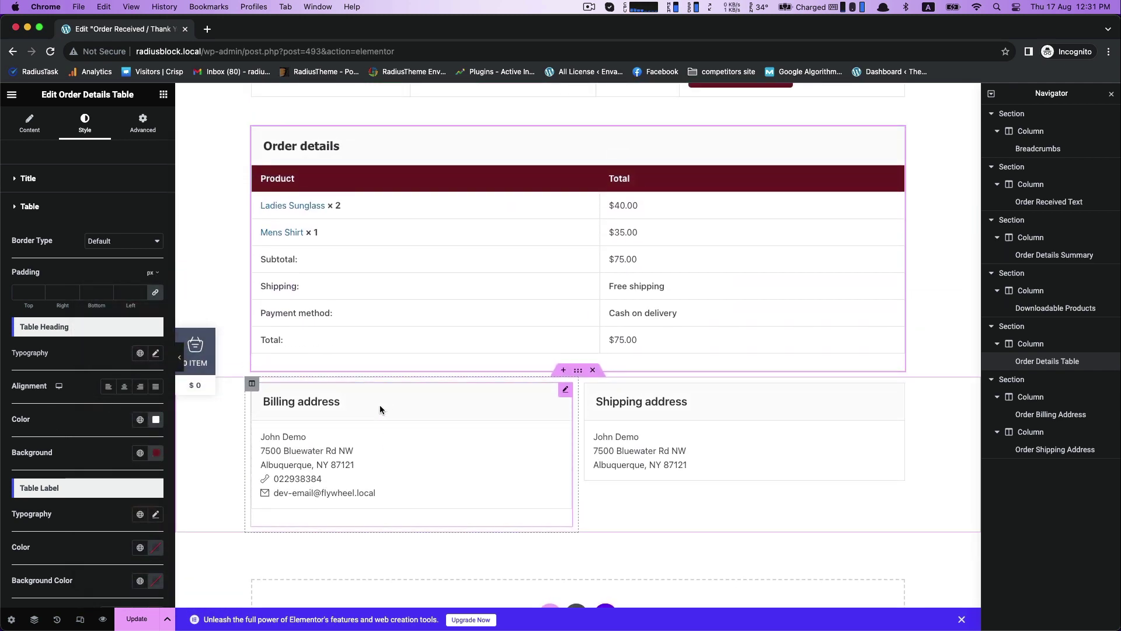
- On the Billing address block, try a maroon box background, then reset it to white
{"action": "left_click", "coordinate": [379, 409]}
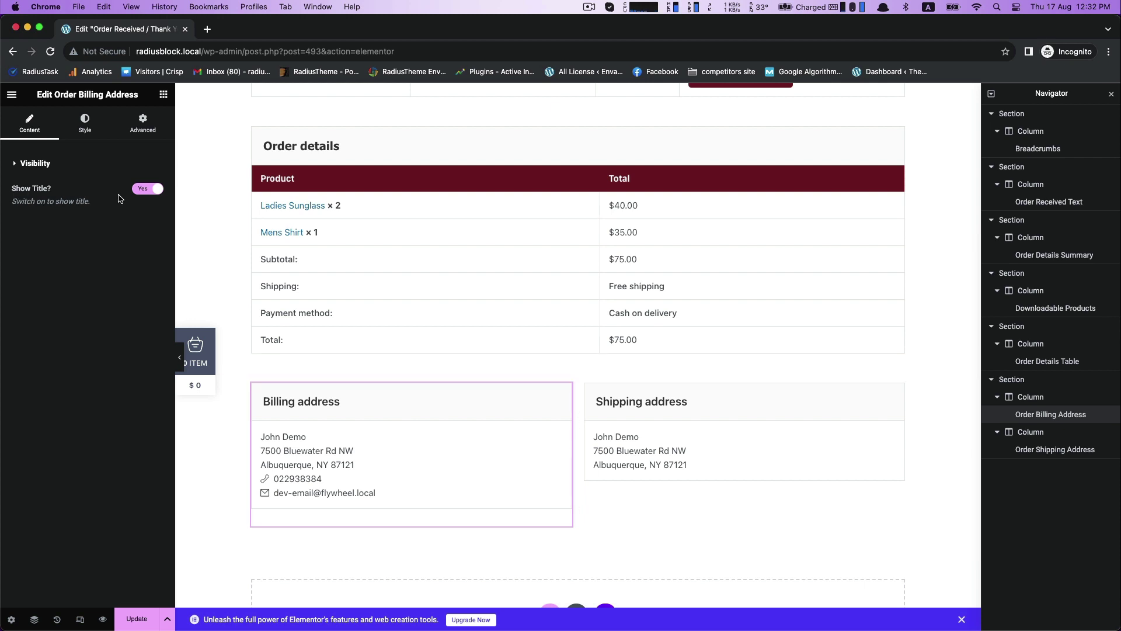
{"action": "left_click", "coordinate": [147, 188]}
{"action": "left_click", "coordinate": [147, 189]}
{"action": "left_click", "coordinate": [85, 122]}
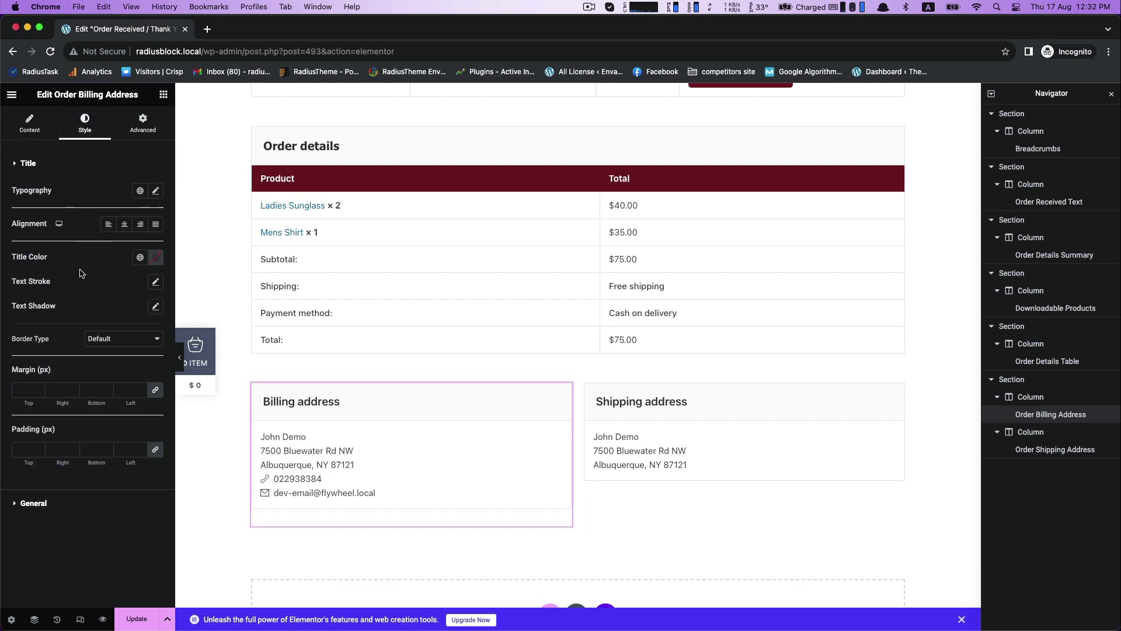
{"action": "left_click", "coordinate": [19, 502]}
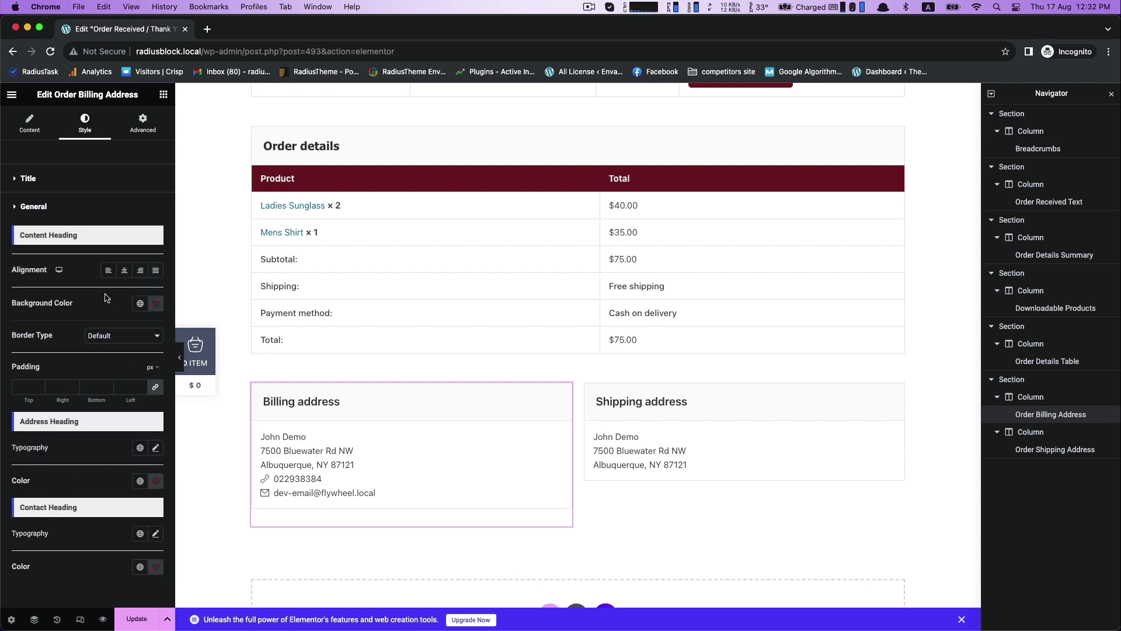
{"action": "left_click", "coordinate": [151, 305]}
{"action": "type", "text": "7A2626"}
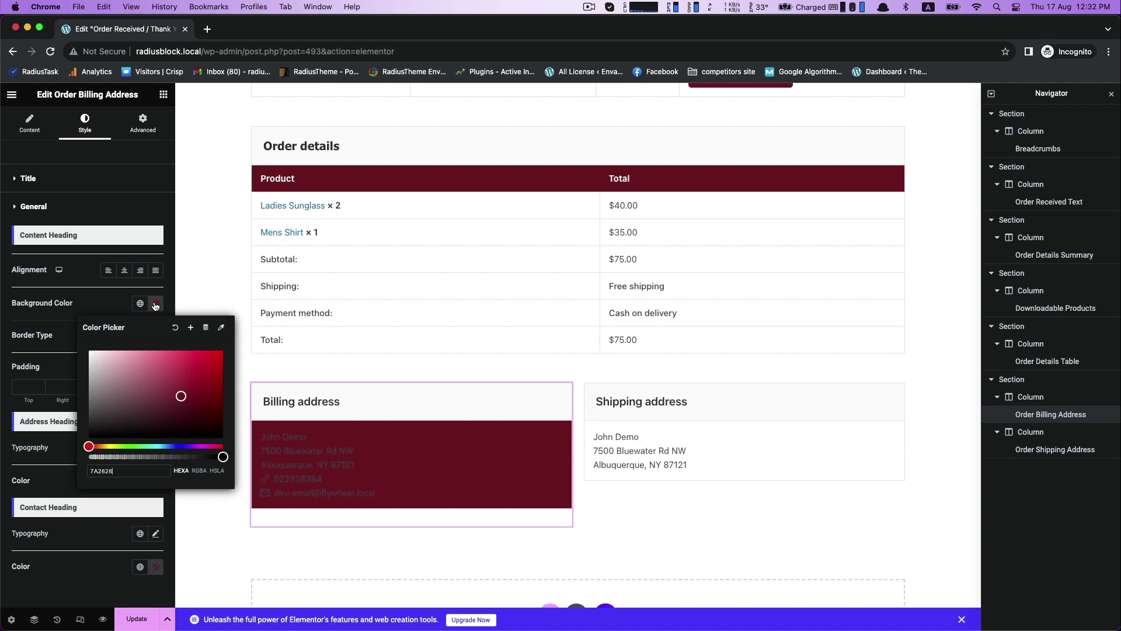
{"action": "key", "text": "ctrl+a"}
{"action": "key", "text": "BackSpace"}
{"action": "left_click", "coordinate": [175, 327]}
- Set the Billing and Shipping address title colours to maroon #7A2626
{"action": "left_click", "coordinate": [45, 185]}
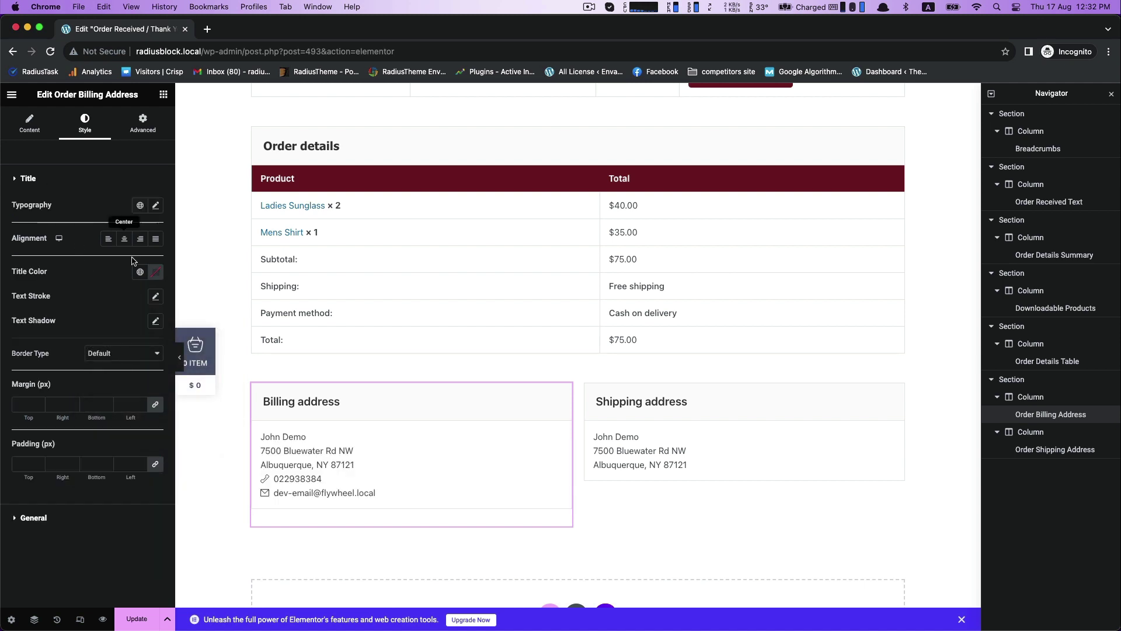
{"action": "left_click", "coordinate": [155, 272]}
{"action": "type", "text": "7A2626"}
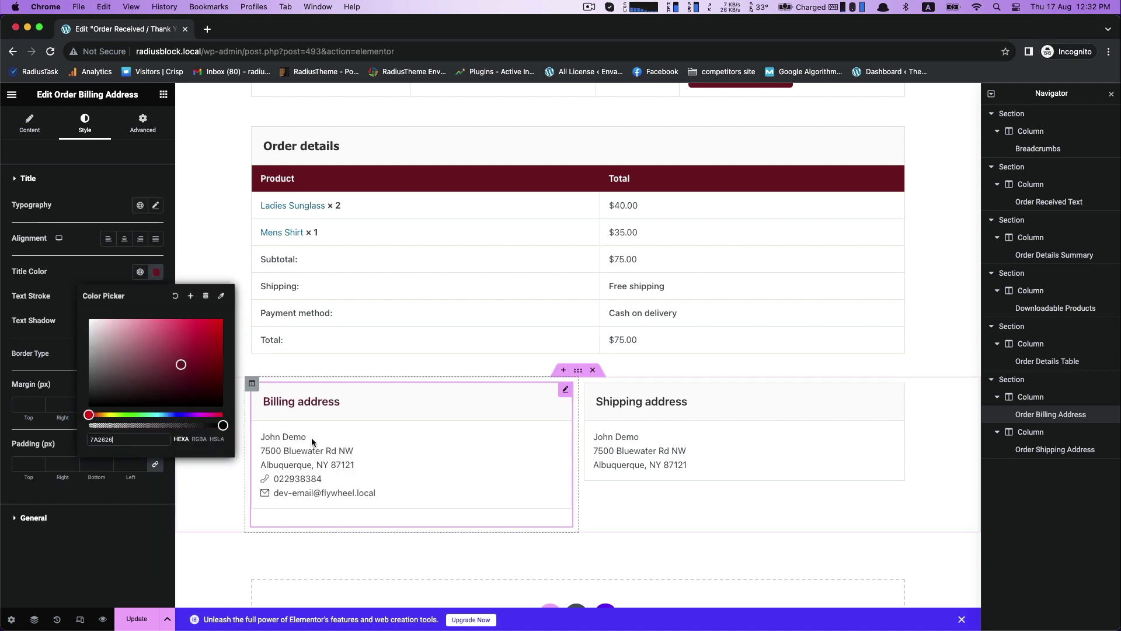
{"action": "left_click", "coordinate": [637, 399]}
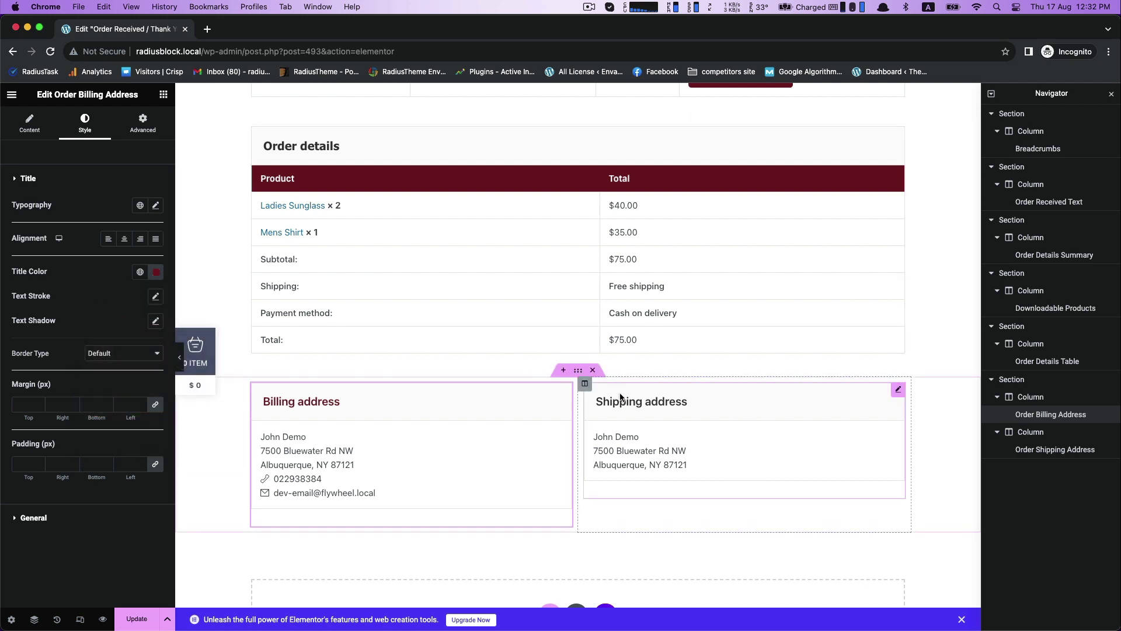
{"action": "left_click", "coordinate": [84, 125]}
{"action": "left_click", "coordinate": [156, 257]}
{"action": "type", "text": "7A2626"}
{"action": "left_click", "coordinate": [46, 263]}
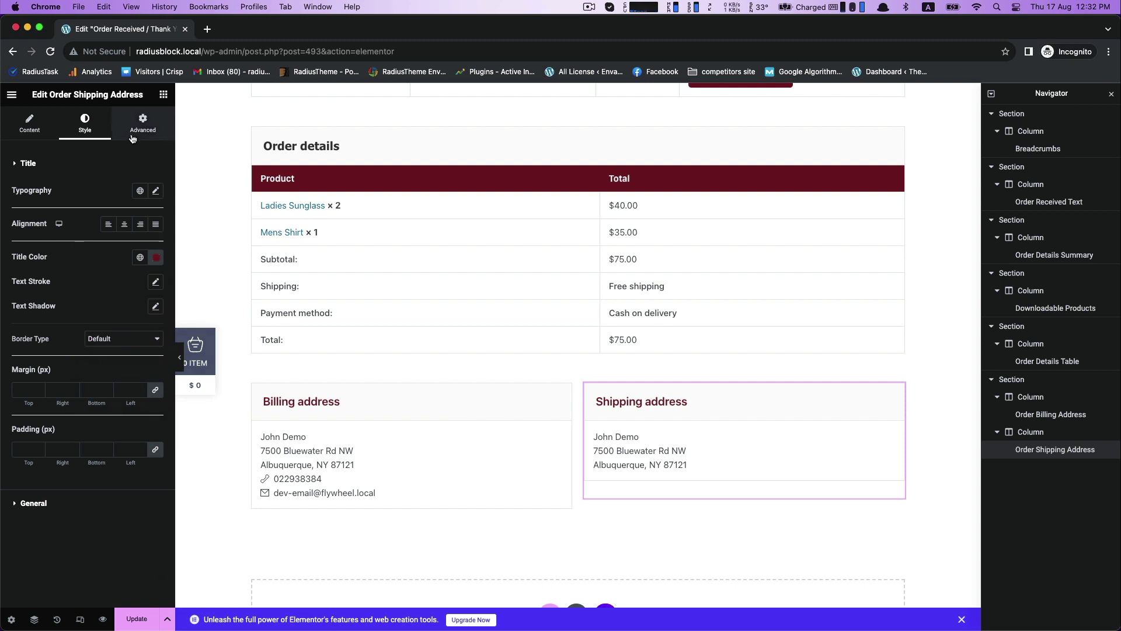
- Set the Shipping address title's typography font family to Tahoma
{"action": "left_click", "coordinate": [155, 191]}
{"action": "left_click", "coordinate": [120, 244]}
{"action": "left_click", "coordinate": [105, 320]}
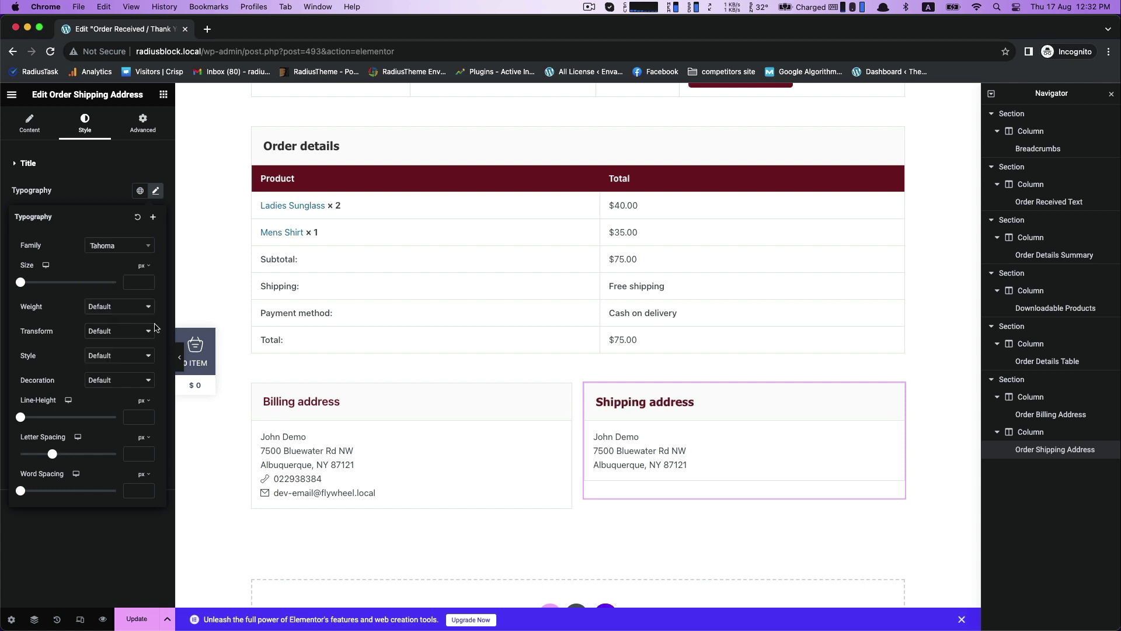
- Set the Billing address title's typography font family to Tahoma
{"action": "left_click", "coordinate": [263, 397]}
{"action": "left_click", "coordinate": [156, 191]}
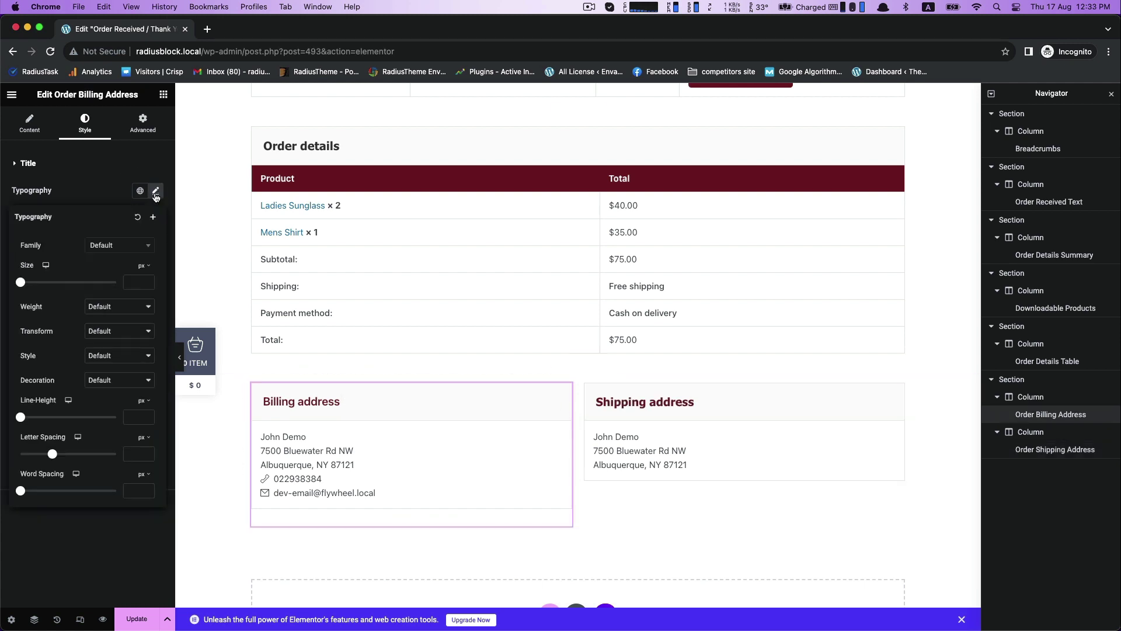
{"action": "left_click", "coordinate": [120, 245]}
{"action": "left_click", "coordinate": [106, 322]}
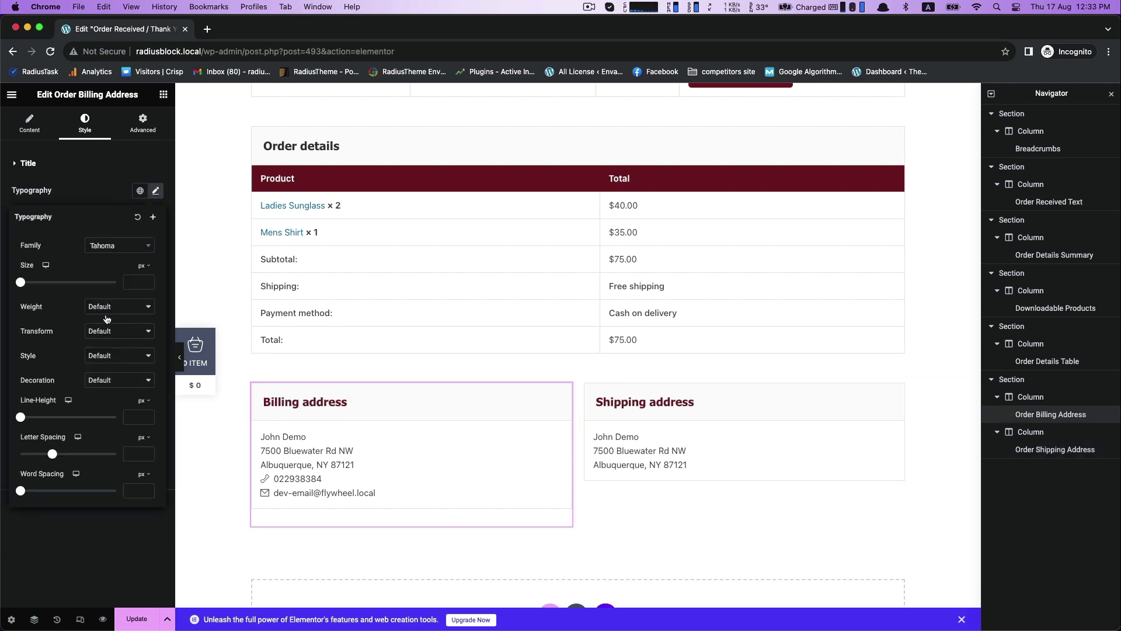
{"action": "left_click", "coordinate": [94, 175]}
{"action": "left_click", "coordinate": [29, 123]}
- Save the Order Received template with Update
{"action": "scroll", "coordinate": [430, 338], "scroll_direction": "down", "scroll_amount": 2}
{"action": "scroll", "coordinate": [430, 338], "scroll_direction": "up", "scroll_amount": 5}
{"action": "scroll", "coordinate": [430, 338], "scroll_direction": "up", "scroll_amount": 1}
{"action": "scroll", "coordinate": [430, 338], "scroll_direction": "down", "scroll_amount": 6}
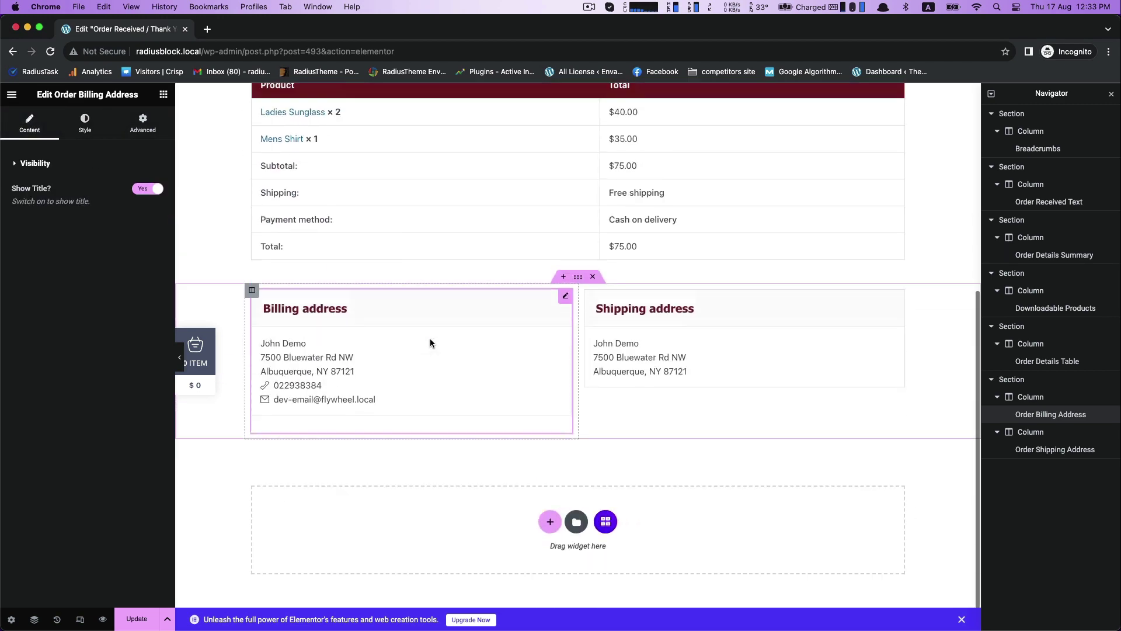
{"action": "scroll", "coordinate": [430, 338], "scroll_direction": "up", "scroll_amount": 6}
{"action": "left_click", "coordinate": [129, 620]}
- View the saved Order Received page on the live site
{"action": "left_click", "coordinate": [9, 96]}
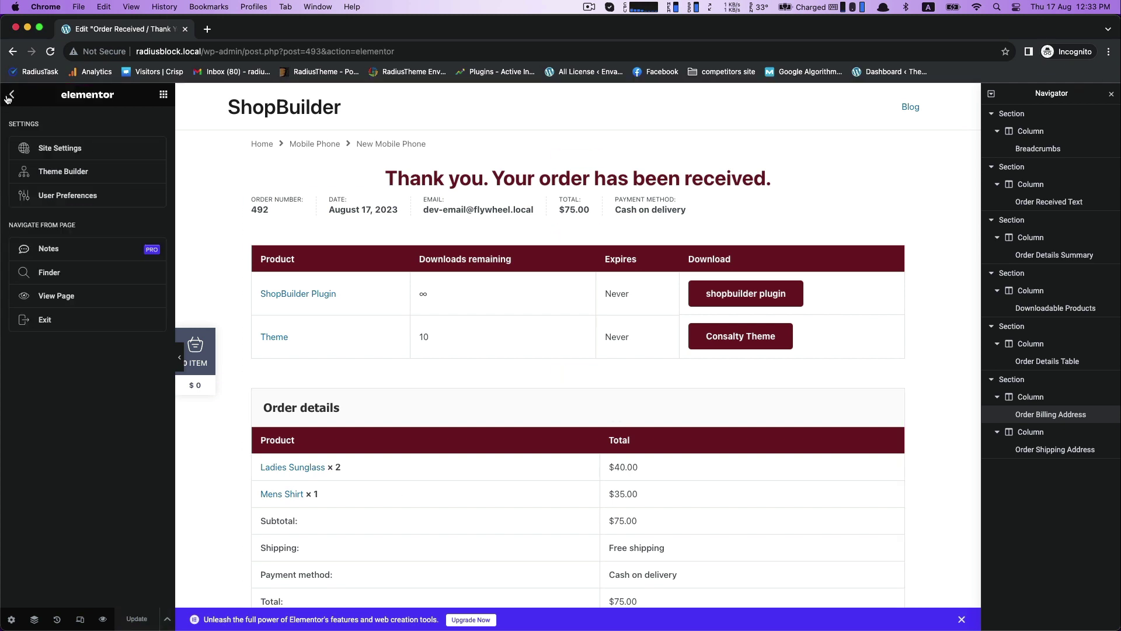
{"action": "left_click", "coordinate": [50, 295]}
{"action": "scroll", "coordinate": [808, 363], "scroll_direction": "down", "scroll_amount": 5}
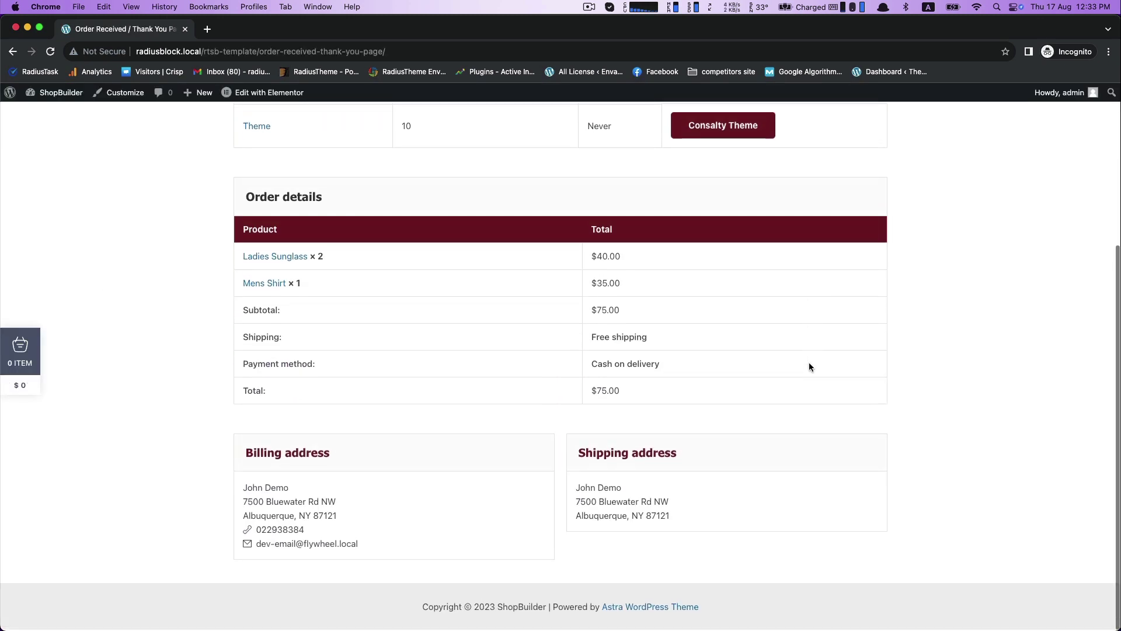
{"action": "scroll", "coordinate": [809, 362], "scroll_direction": "up", "scroll_amount": 5}
- Go through the ShopBuilder dashboard to the store's Shop page
{"action": "mouse_move", "coordinate": [53, 92]}
{"action": "left_click", "coordinate": [51, 114]}
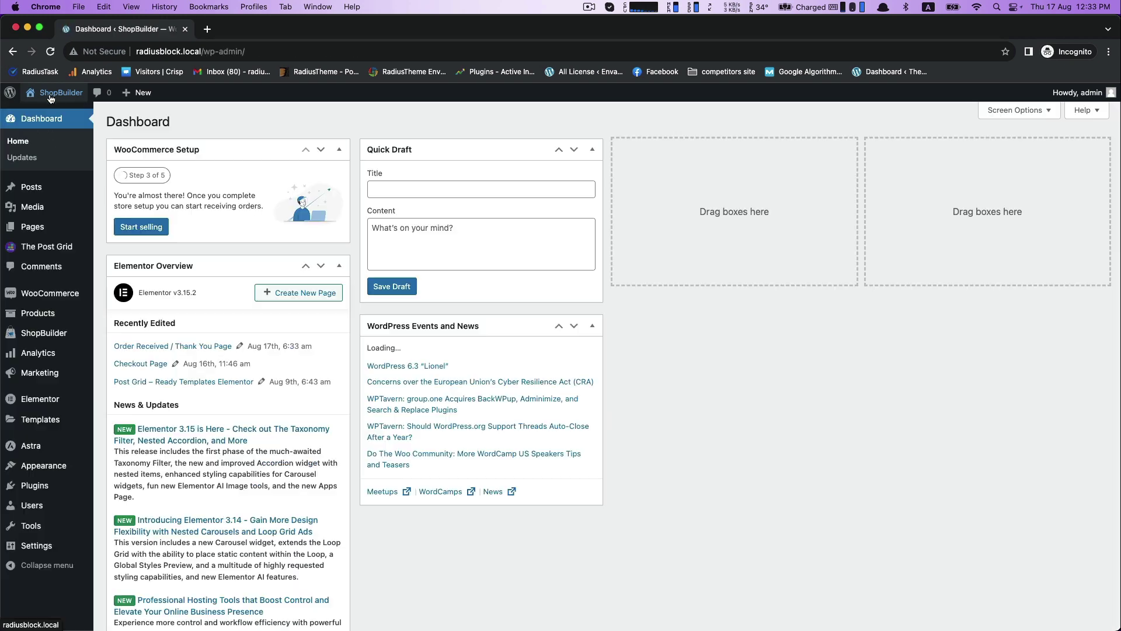
{"action": "left_click", "coordinate": [49, 129]}
{"action": "scroll", "coordinate": [378, 245], "scroll_direction": "down", "scroll_amount": 5}
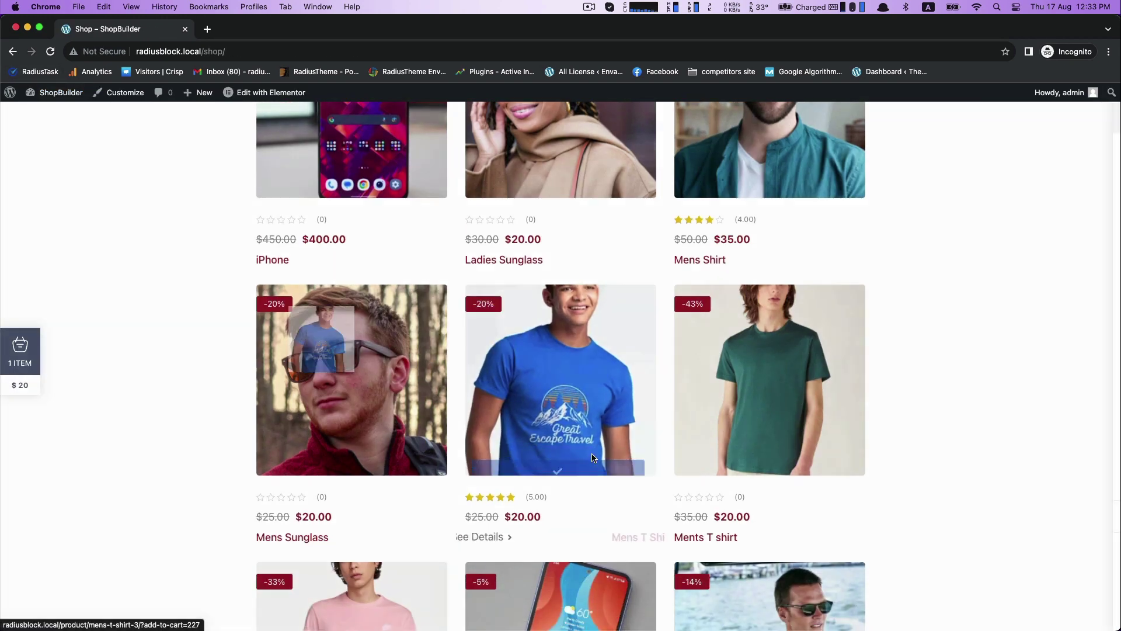
- Add Mens T Shirt 3 to the cart and place the order at checkout
{"action": "left_click", "coordinate": [553, 455]}
{"action": "left_click", "coordinate": [1060, 599]}
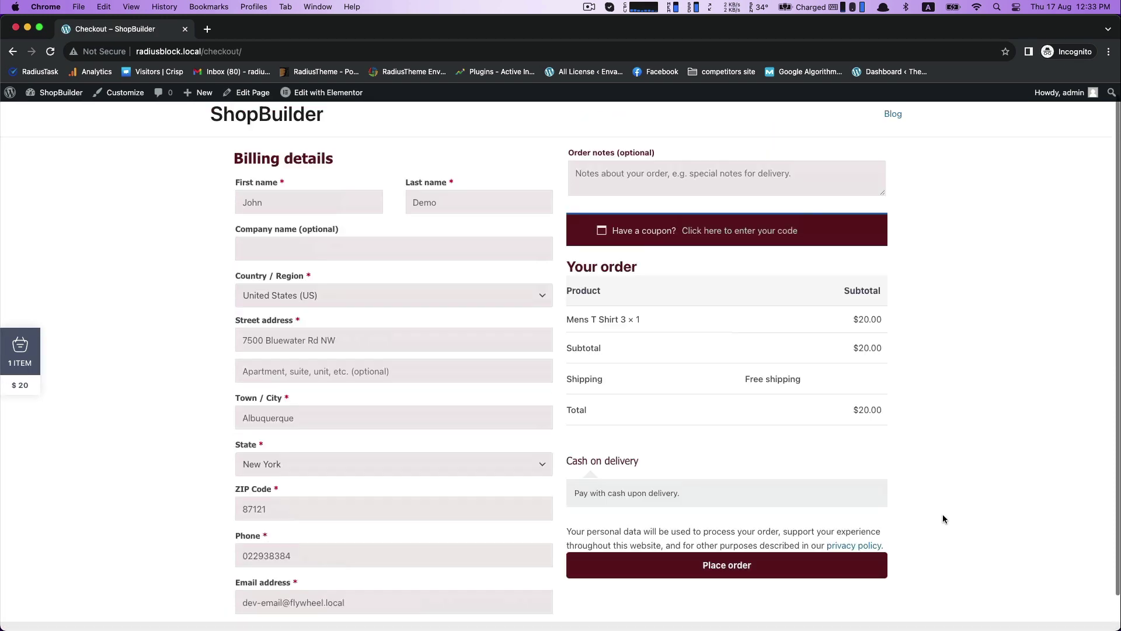
{"action": "scroll", "coordinate": [818, 517], "scroll_direction": "down", "scroll_amount": 2}
{"action": "left_click", "coordinate": [719, 520]}
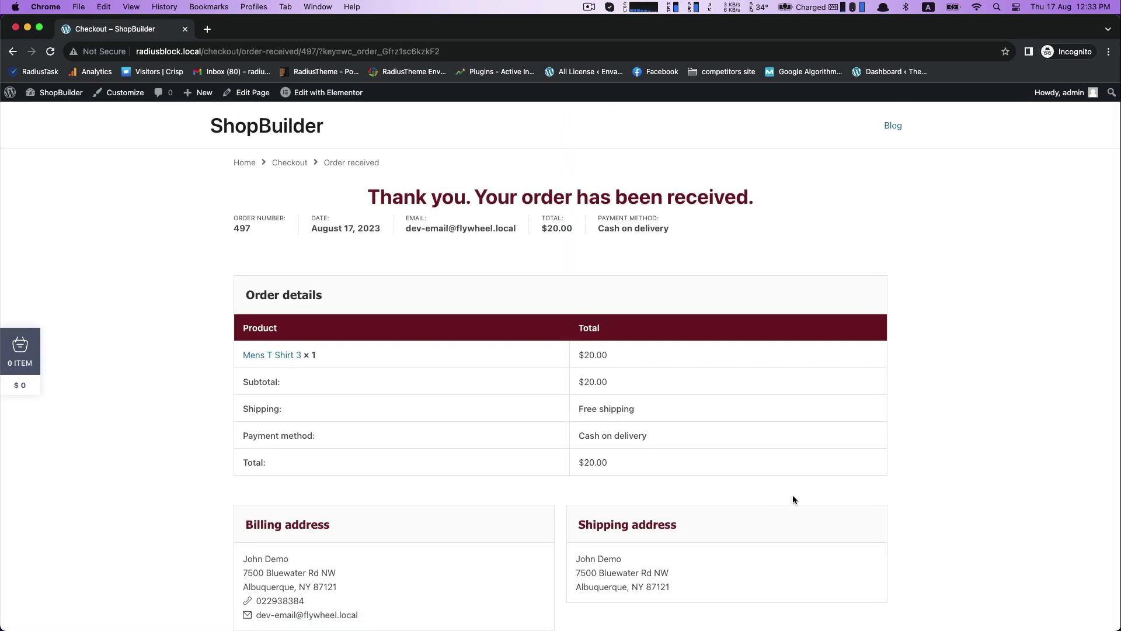
- Review the maroon thank-you page, checking the $20.00 product total
{"action": "scroll", "coordinate": [793, 496], "scroll_direction": "down", "scroll_amount": 2}
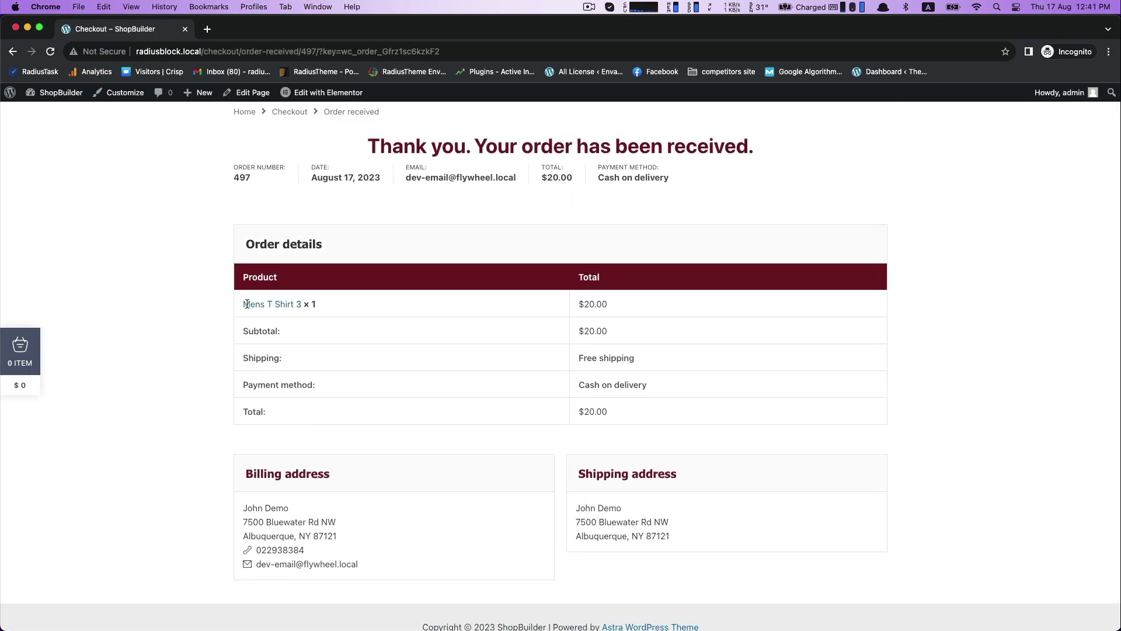
{"action": "left_click_drag", "start_coordinate": [246, 304], "coordinate": [356, 304]}
{"action": "left_click", "coordinate": [356, 304]}
{"action": "scroll", "coordinate": [642, 412], "scroll_direction": "down", "scroll_amount": 1}
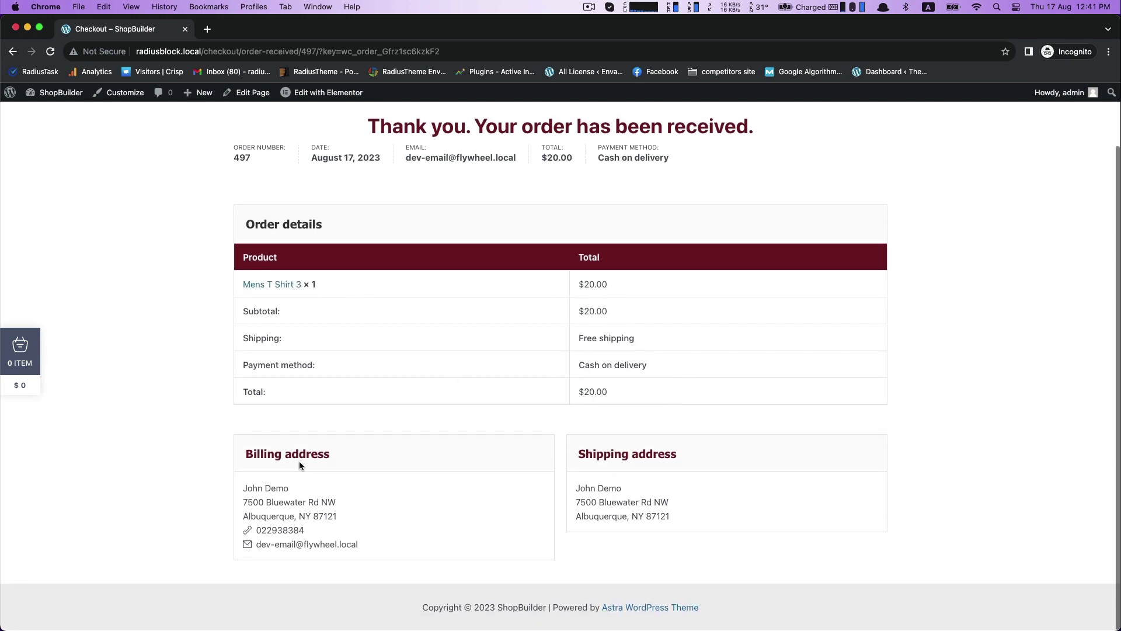